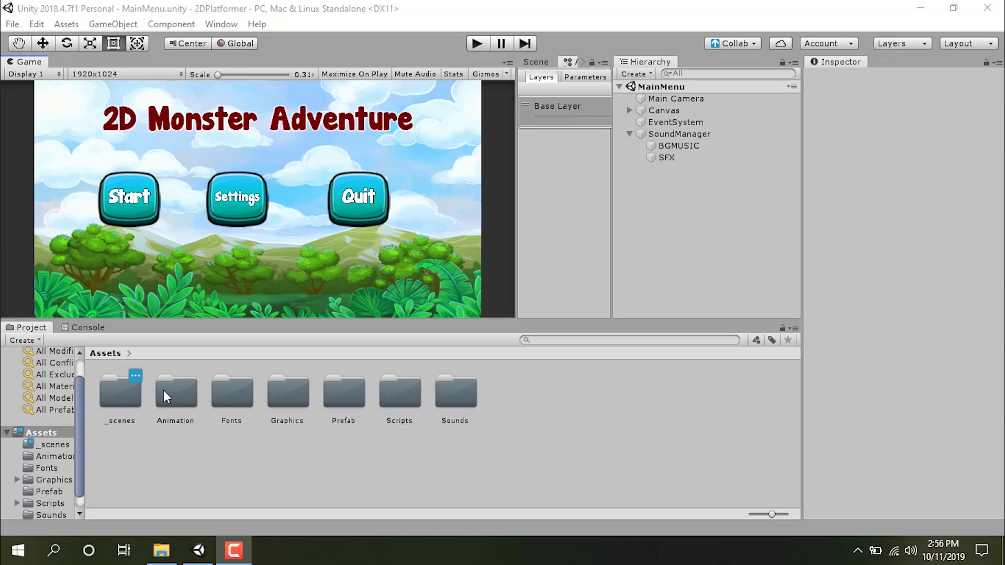
- Open the Level_1 scene from the _scenes folder and duplicate it as Level_2
double_click(120, 391)
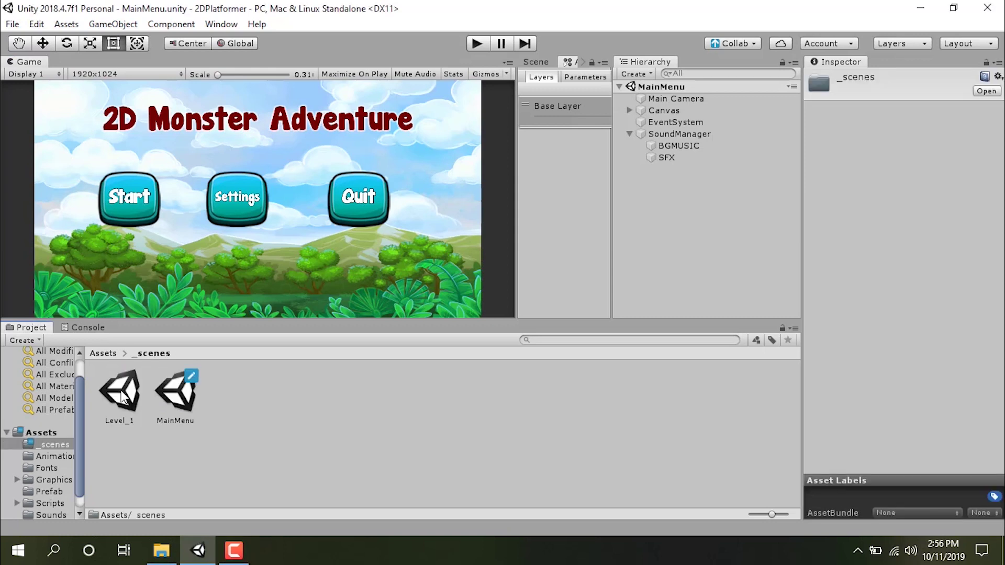
double_click(122, 397)
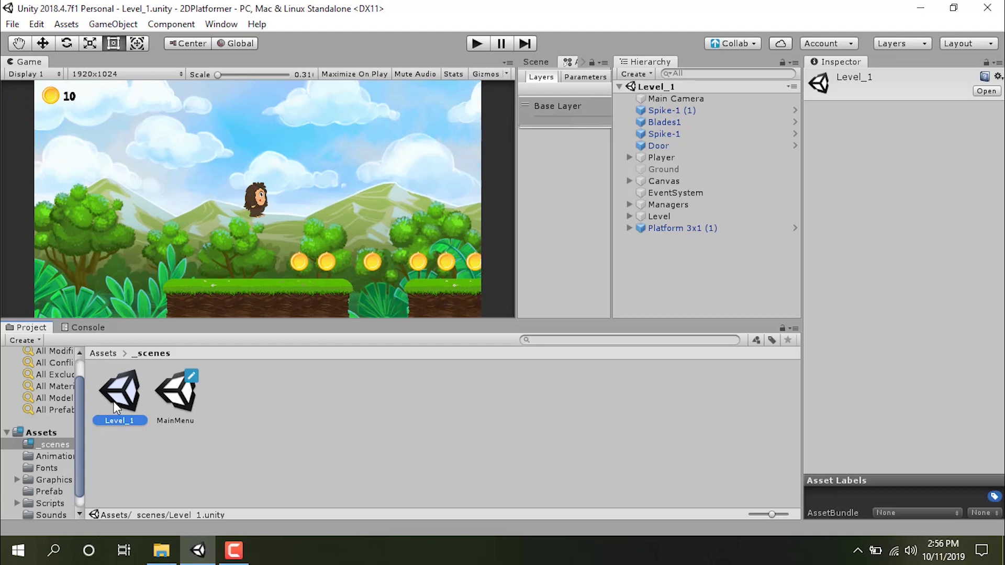
key(ctrl+d)
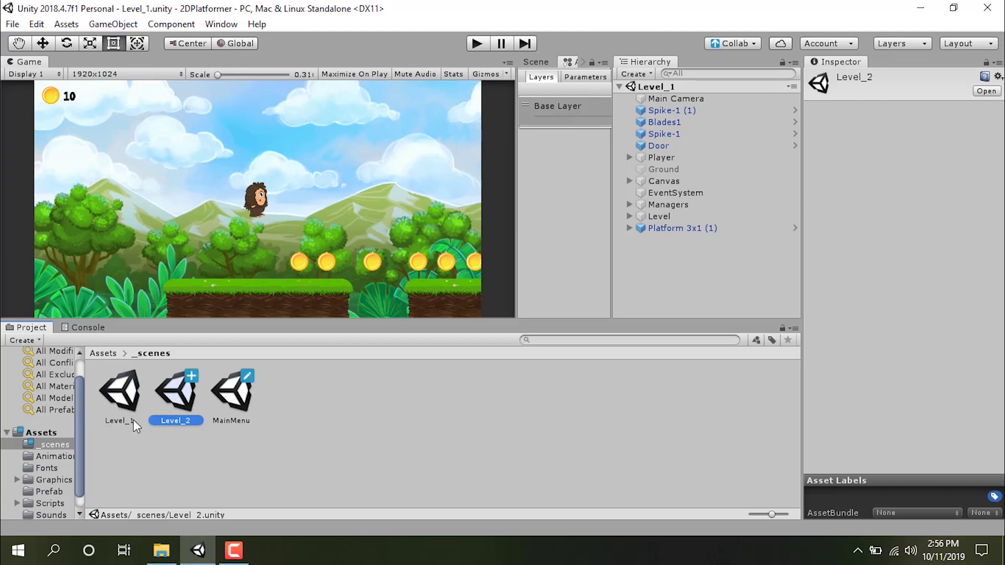
- Open Level_2 in the Scene view and select all BG objects by filtering the Hierarchy for 'bg'
double_click(167, 397)
drag(515, 141, 378, 93)
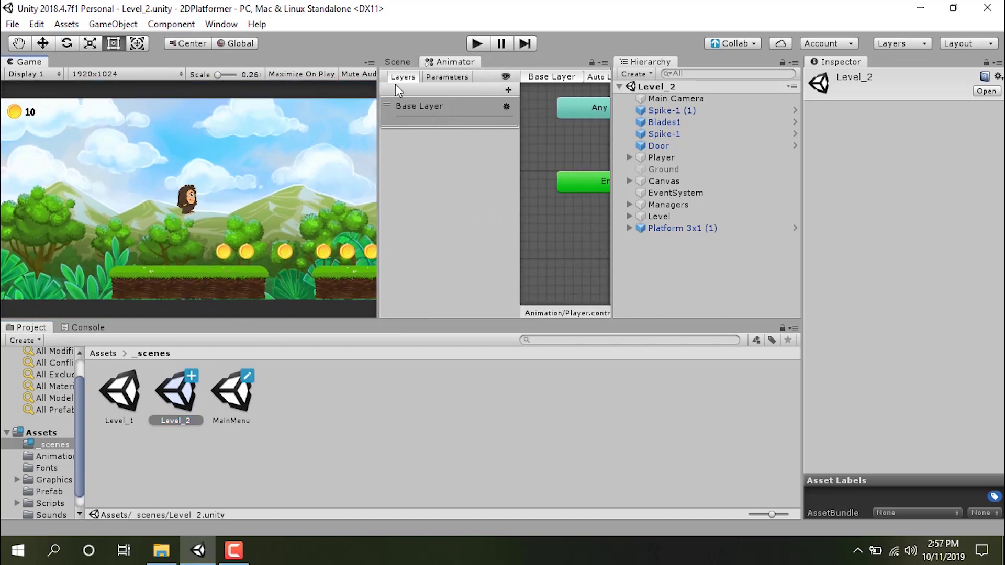
click(396, 62)
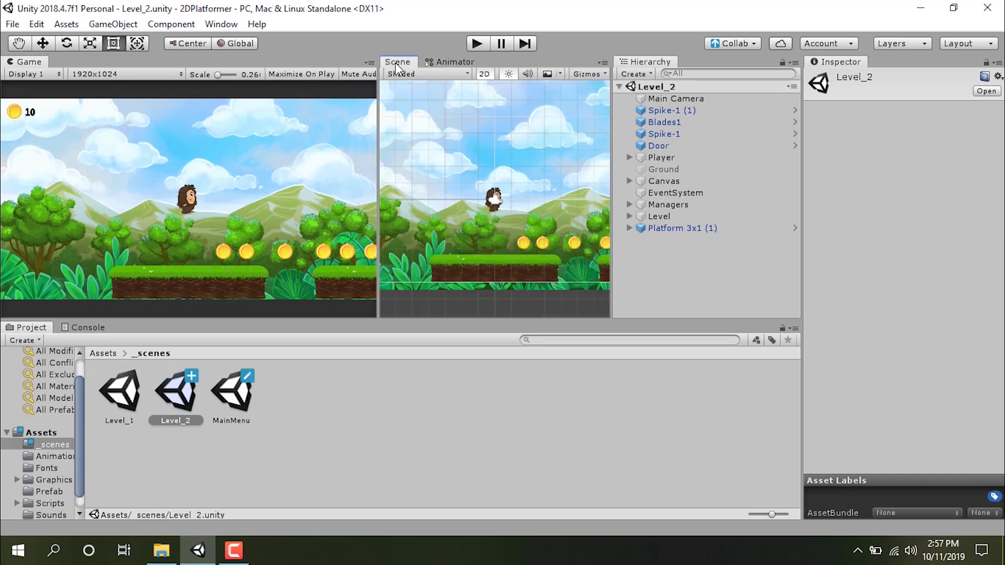
click(725, 76)
text(bg)
click(686, 99)
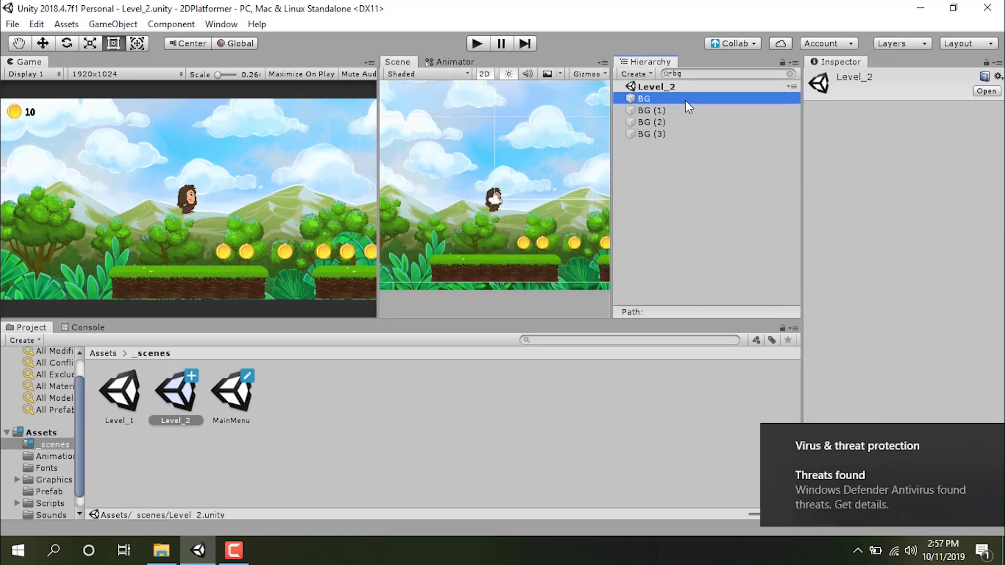
key(ctrl+a)
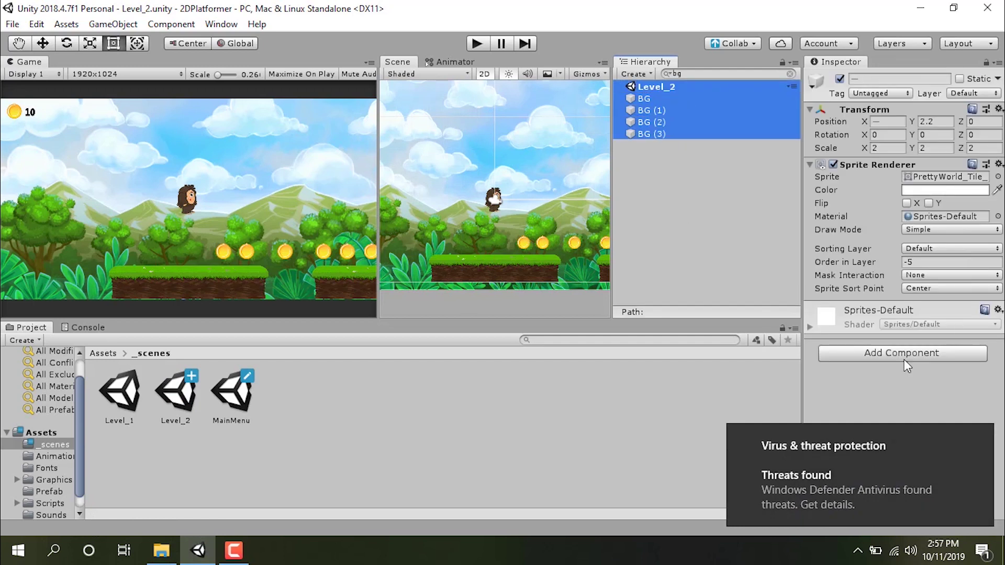
- Tint the selected BG sprites bright green 7CD908, then clear the 'bg' filter
click(971, 440)
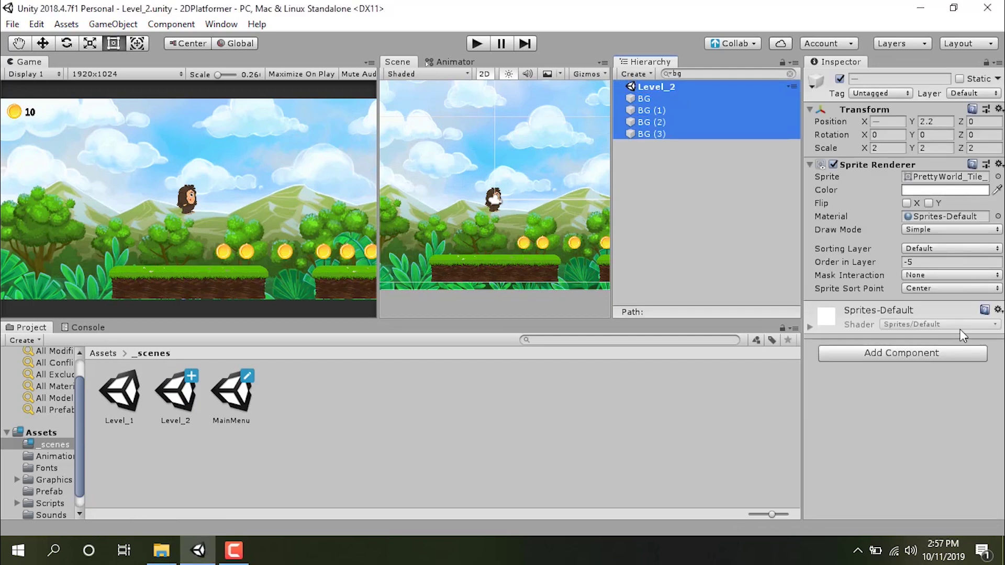
click(941, 192)
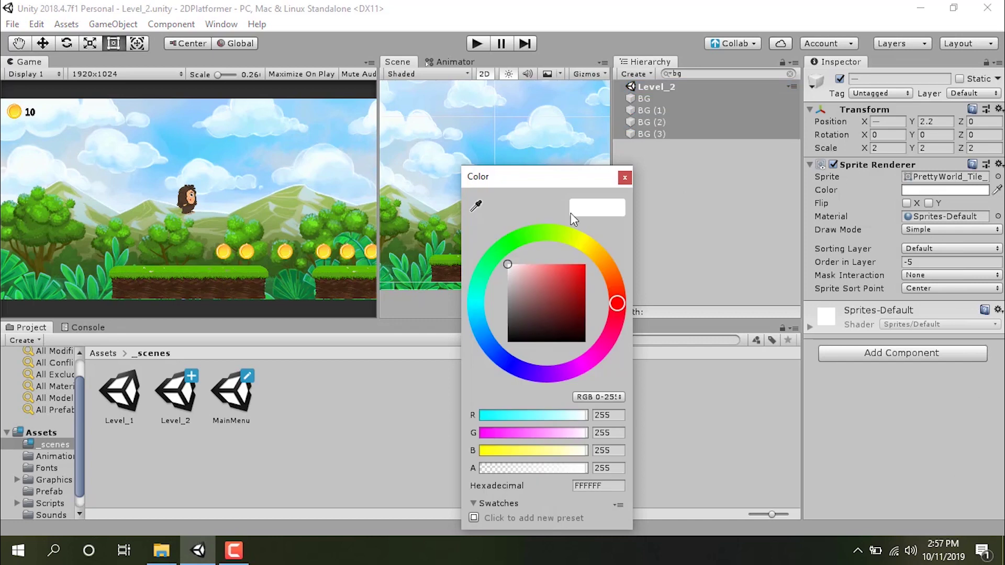
click(551, 234)
mouse_move(553, 259)
mouse_down()
mouse_move(563, 278)
mouse_move(584, 276)
mouse_up()
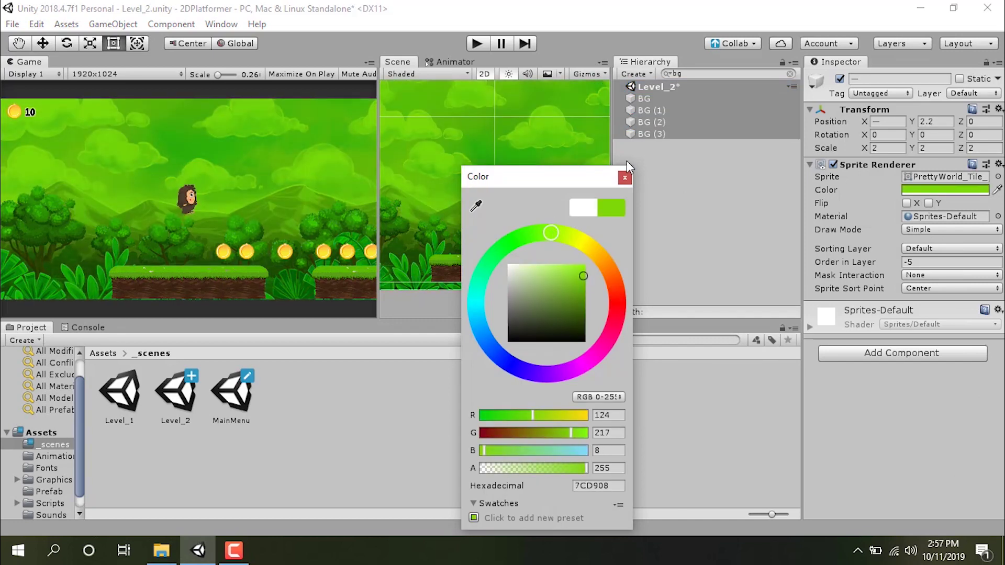
click(625, 178)
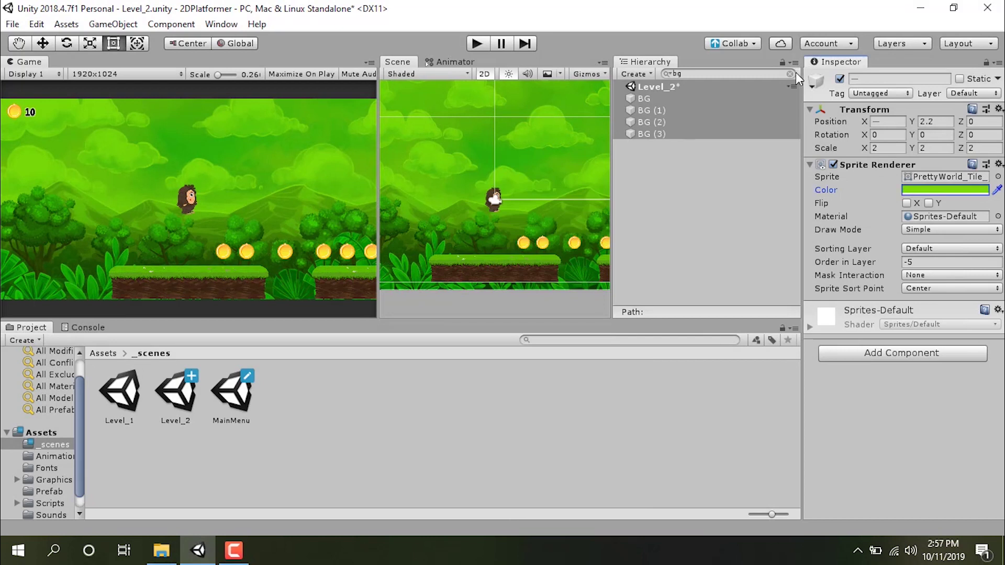
click(790, 73)
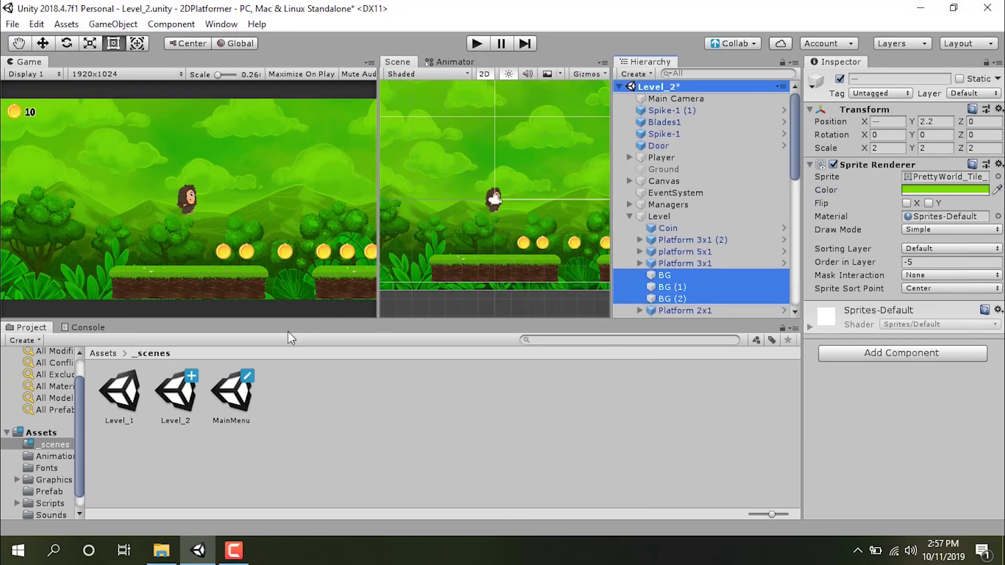
- Duplicate Level_2 as Level_3 and open it, saving Level_2's changes
click(183, 394)
key(ctrl+d)
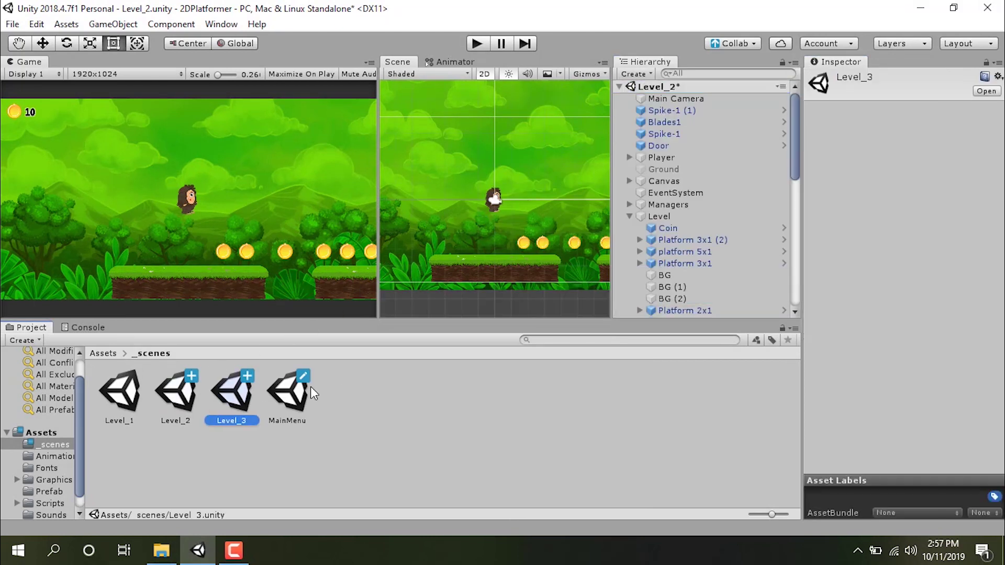
double_click(246, 392)
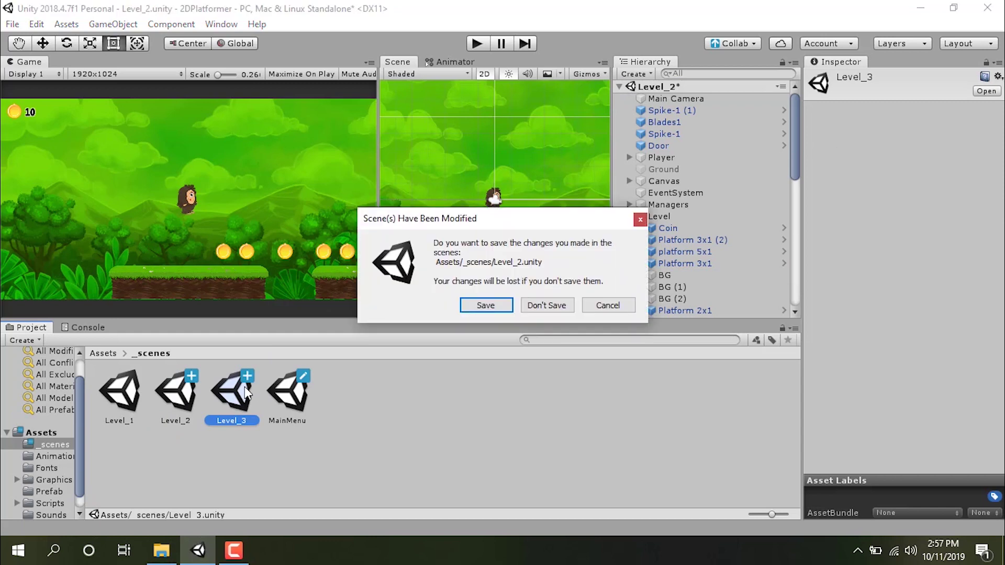
click(481, 301)
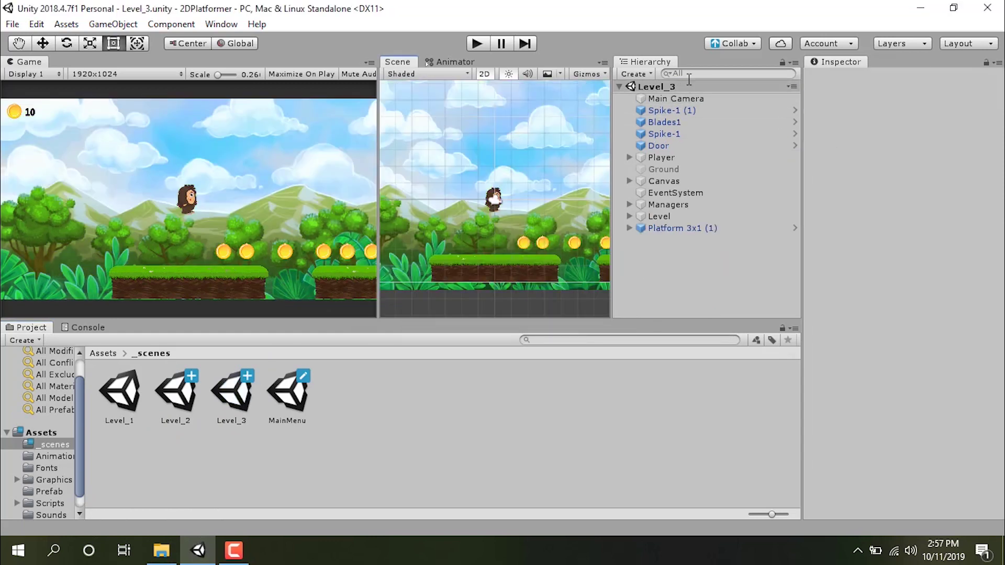
- Filter the Hierarchy for 'bg', select all BG objects, and tint them pure red FF0000
click(689, 76)
text(bg)
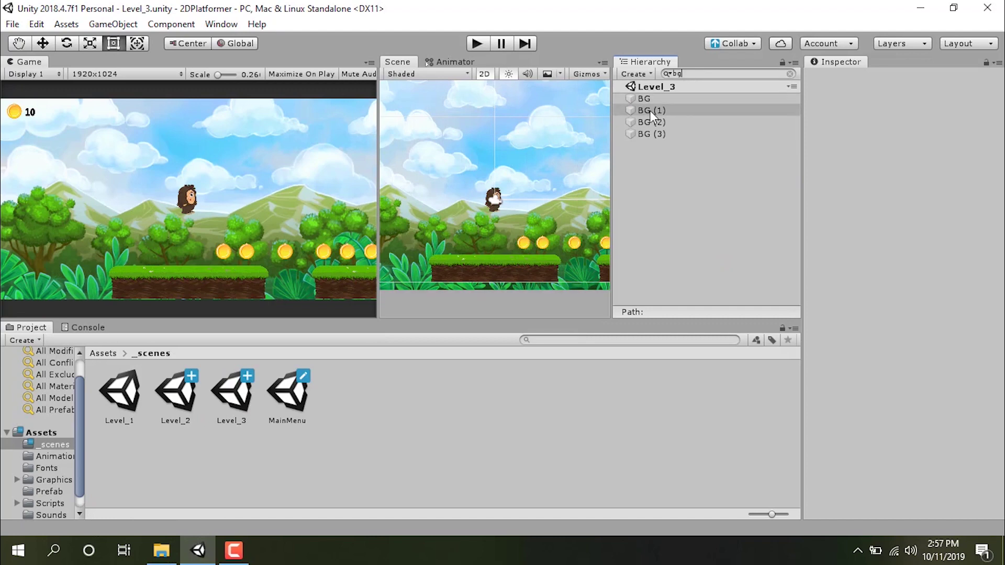
click(650, 111)
key(ctrl+a)
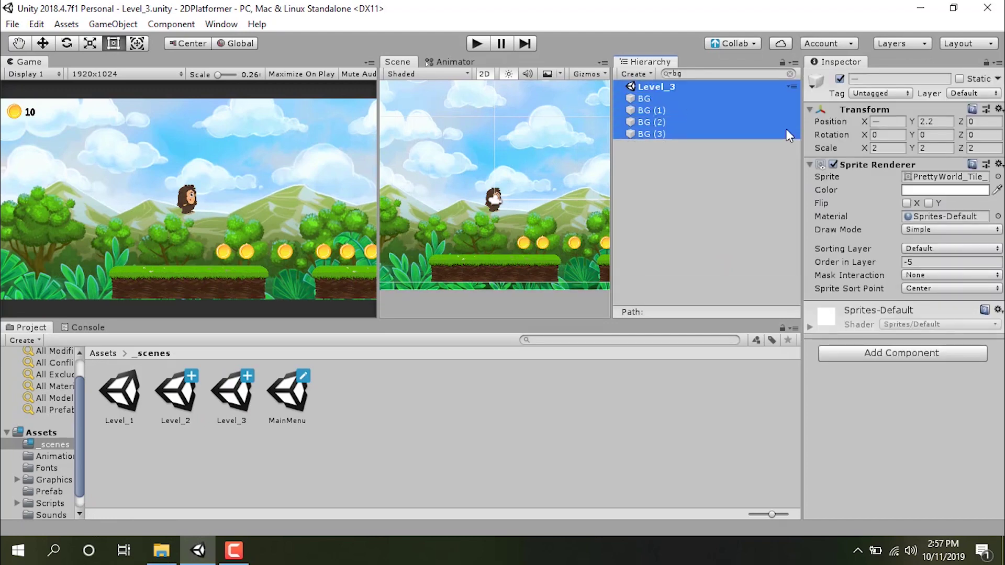
click(917, 187)
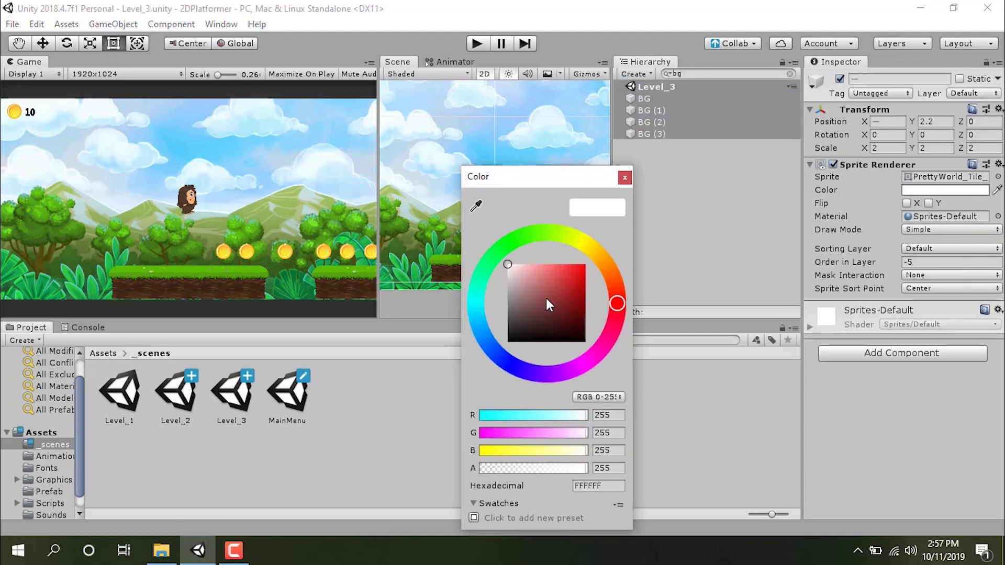
click(553, 292)
drag(553, 292, 585, 246)
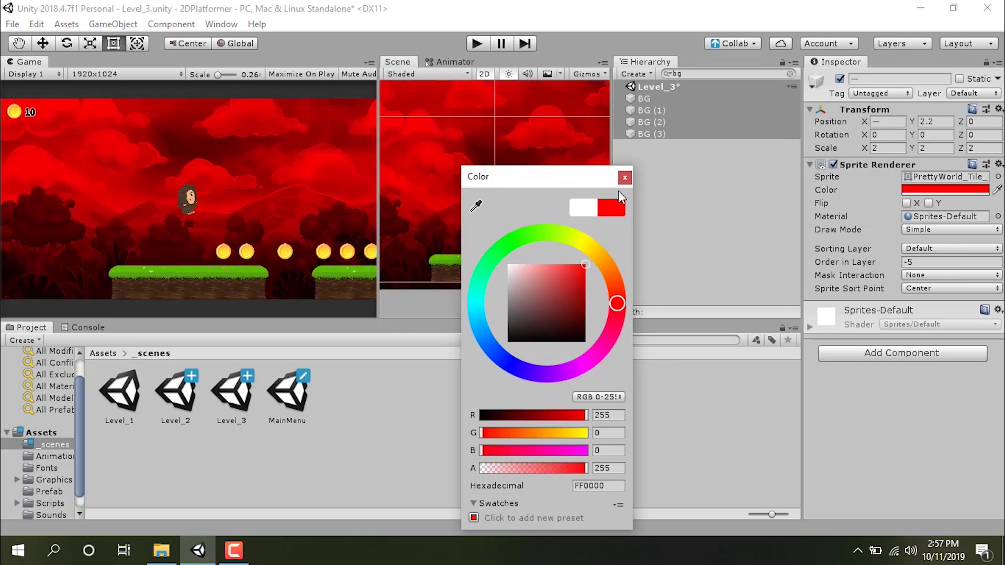
click(624, 178)
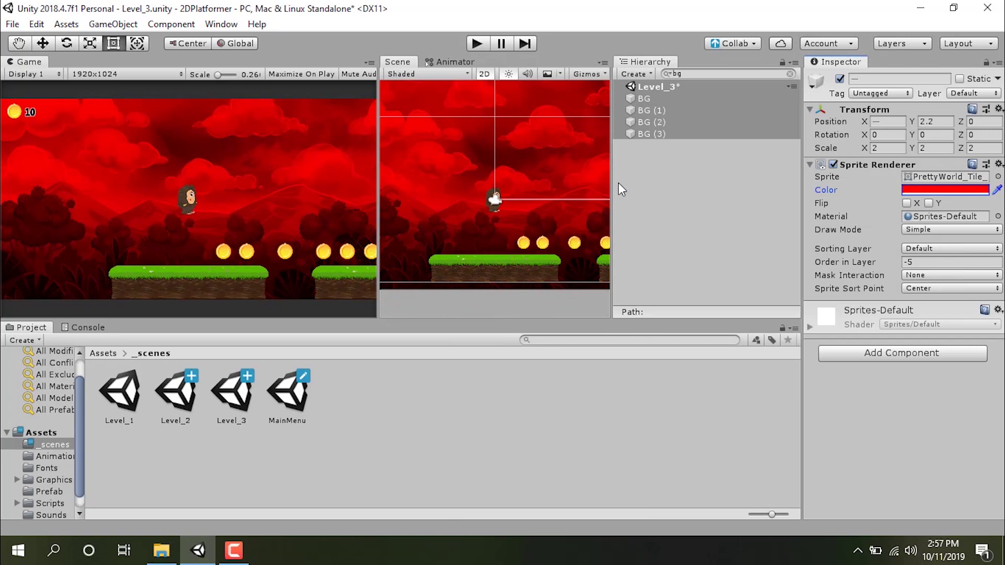
drag(378, 161, 408, 161)
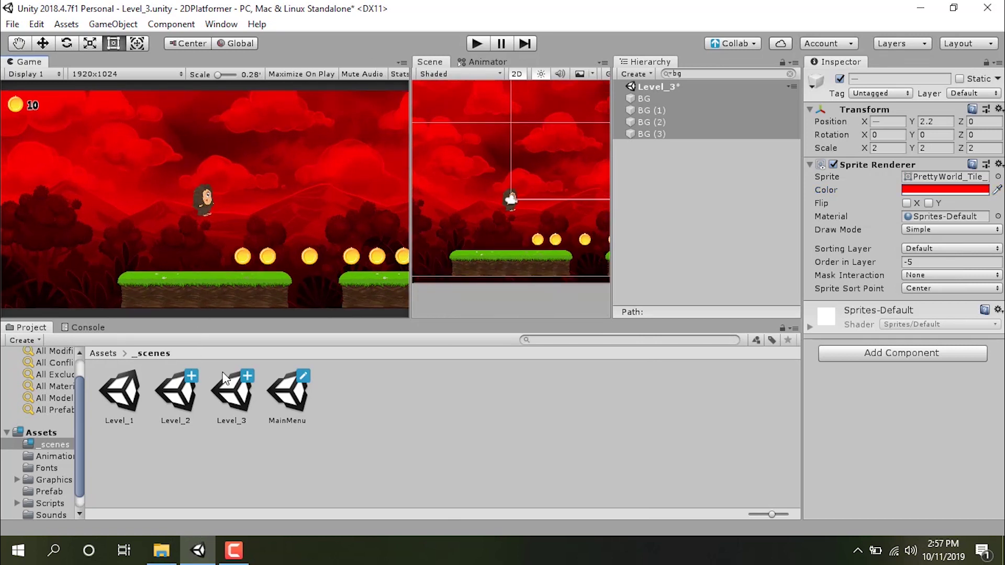
- Open the MainMenu scene, saving Level_3's changes first
double_click(269, 394)
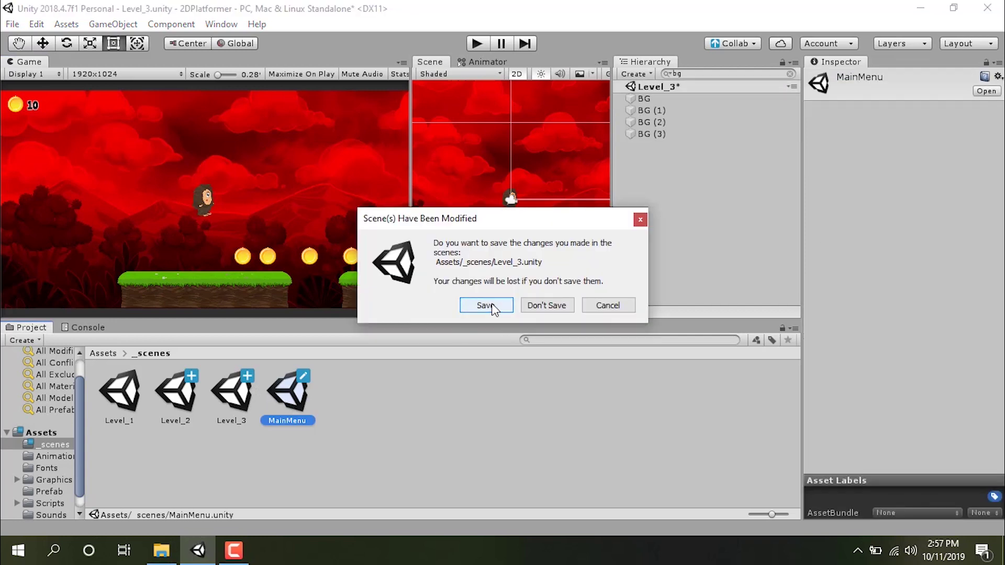
click(486, 305)
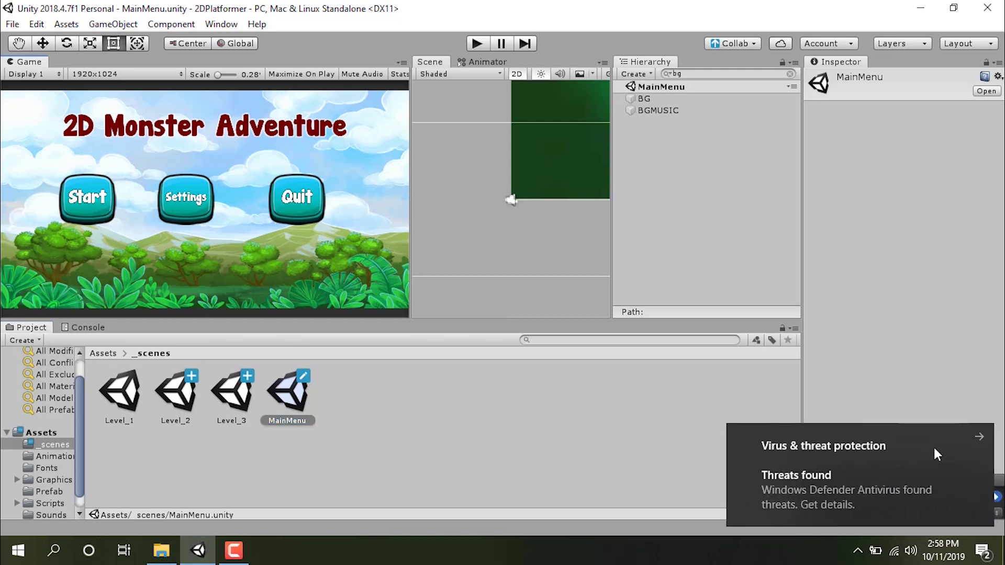
click(979, 437)
- Duplicate the MainMenu scene asset and rename the copy LevelSelect
click(293, 408)
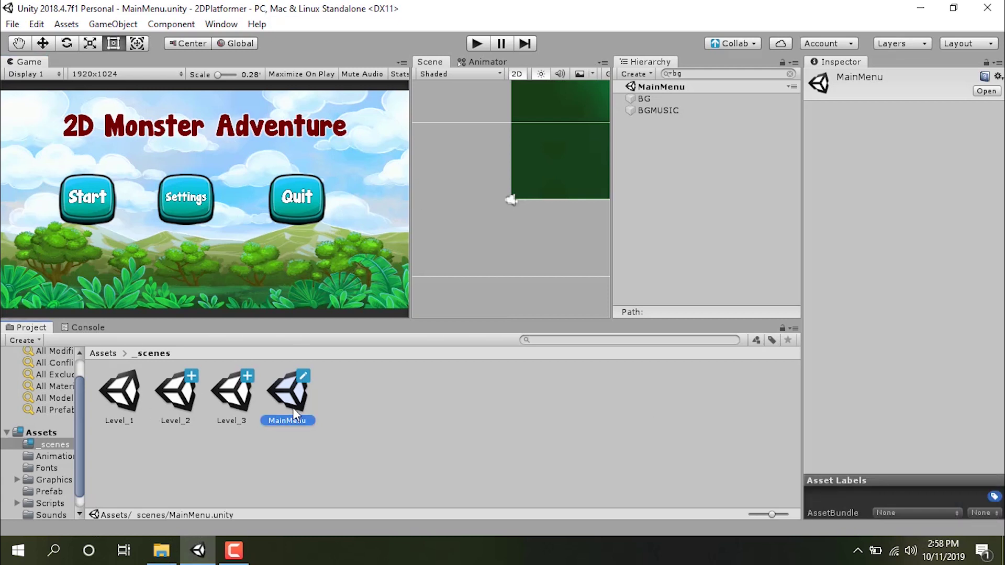
key(ctrl+d)
key(F2)
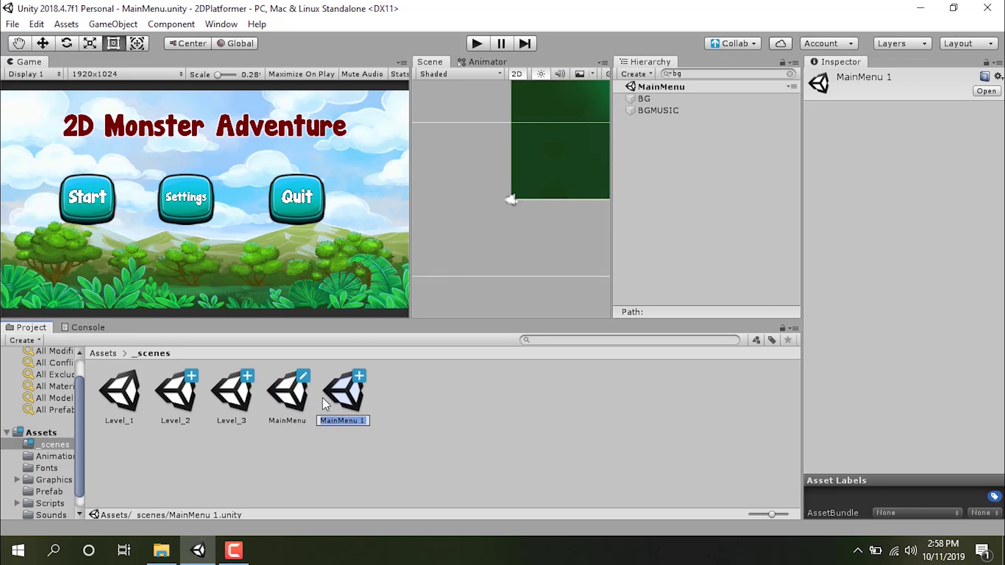
text(LevelSelect)
key(Return)
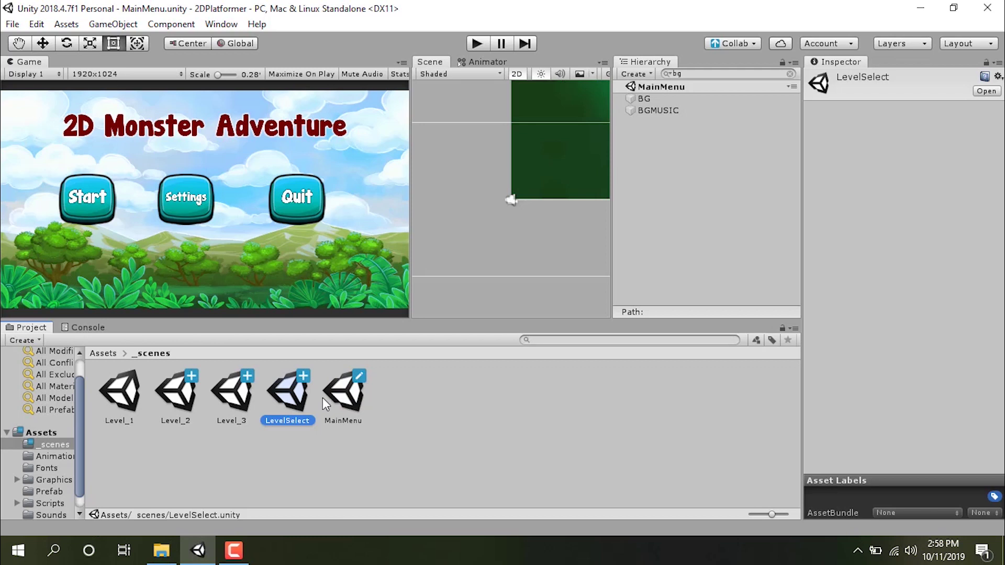
- Open LevelSelect and change the Canvas > BG Title Text to 'Select Level'
double_click(303, 395)
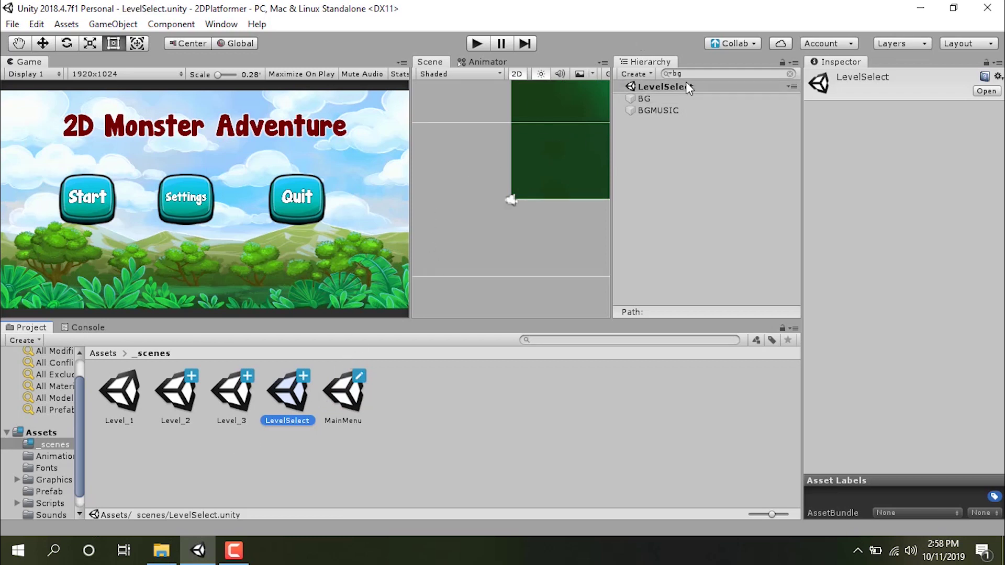
click(790, 74)
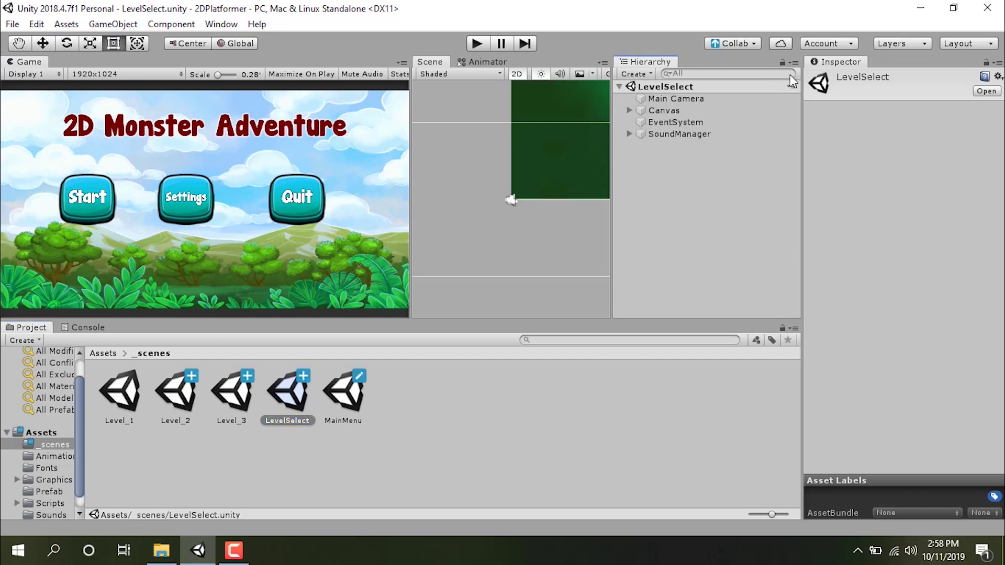
click(627, 111)
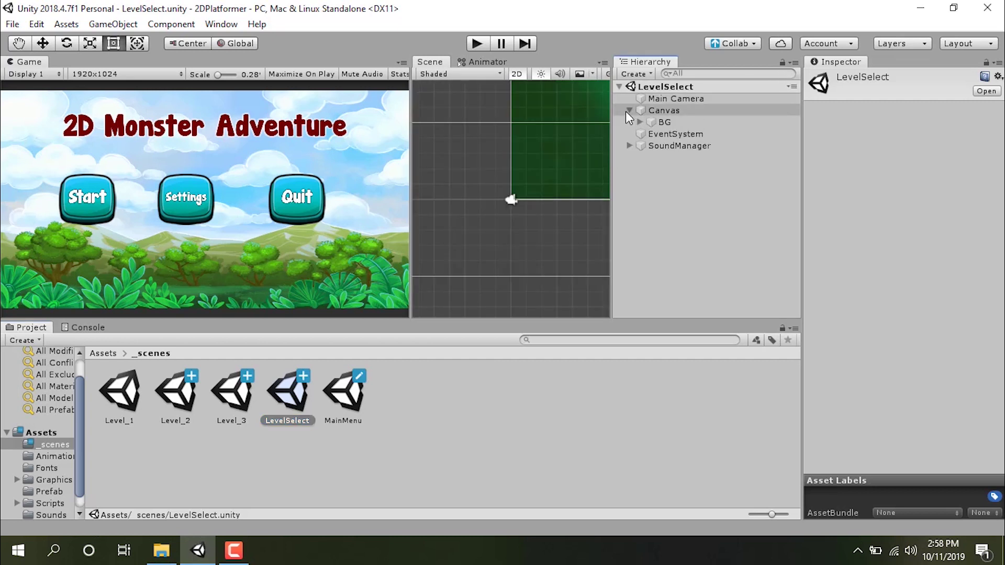
click(634, 116)
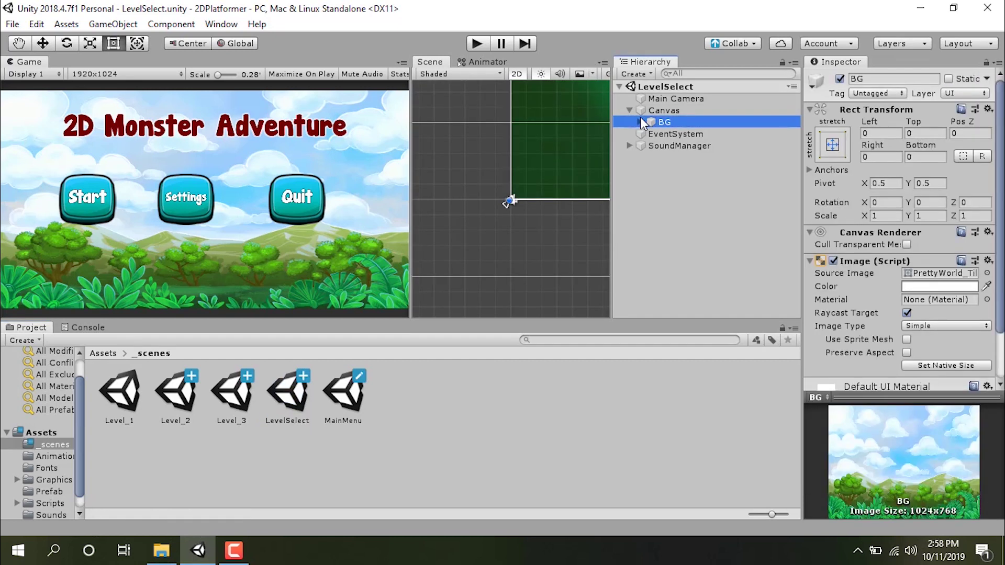
click(639, 122)
click(680, 134)
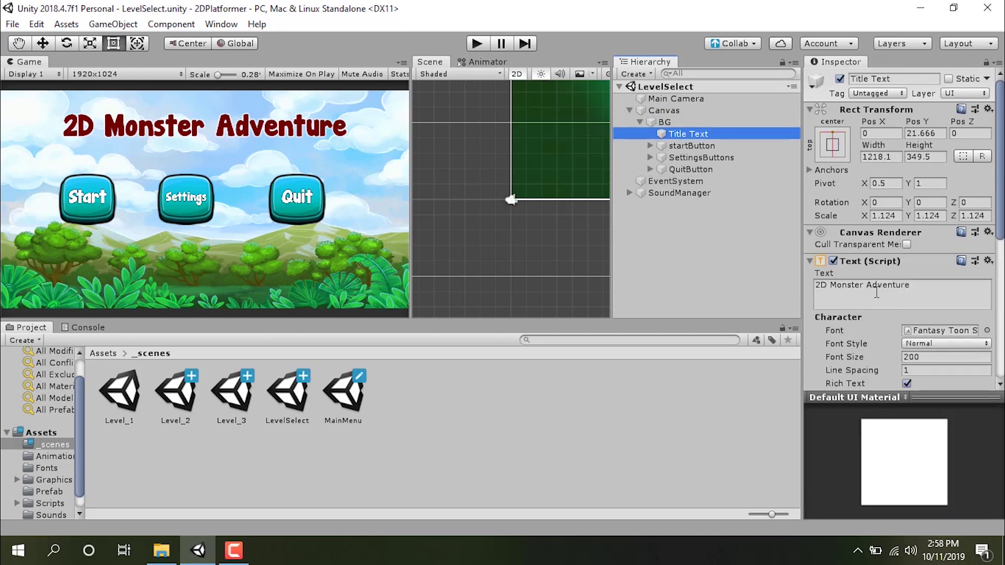
click(876, 293)
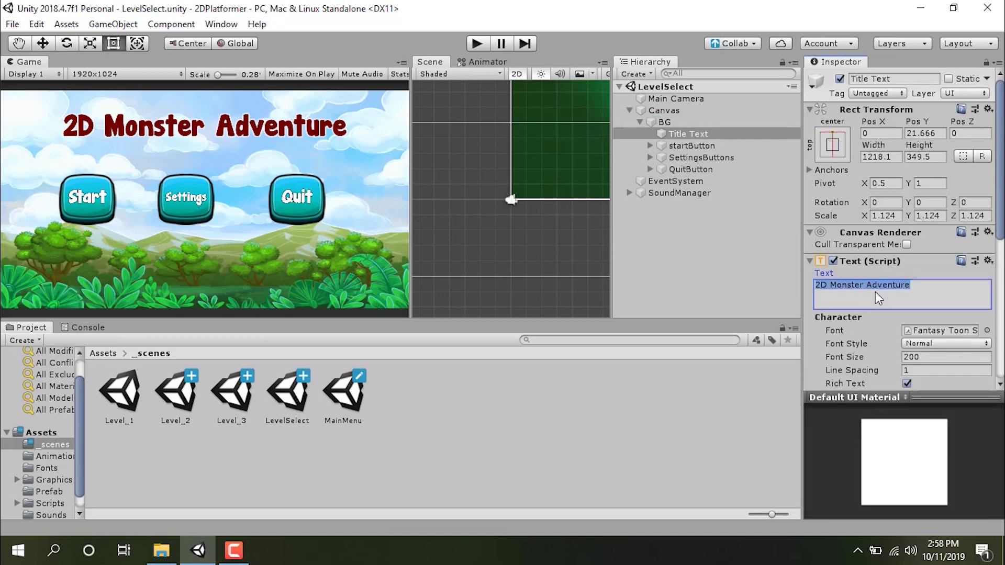
text(Leve)
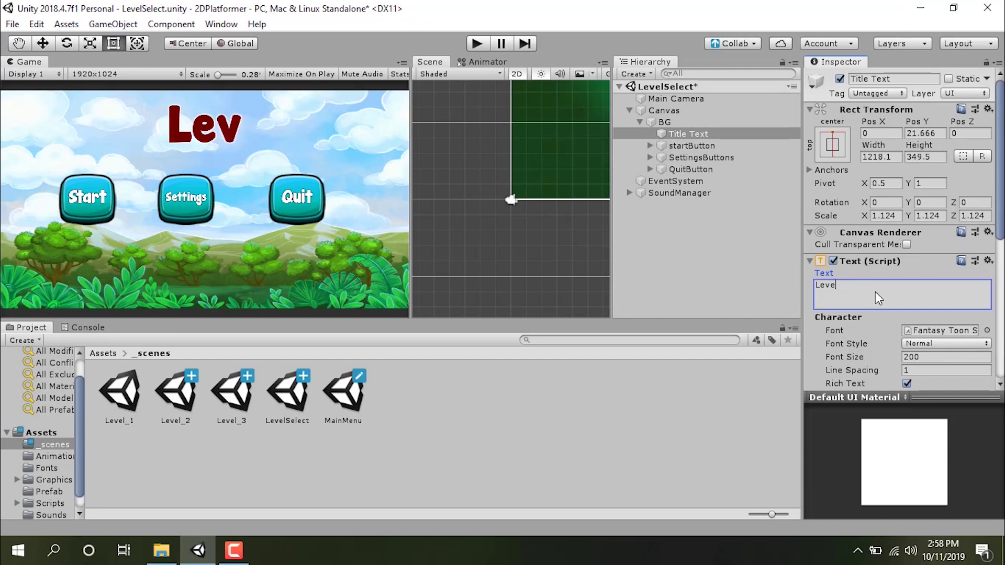
key(BackSpace)
key(BackSpace)
key(BackSpace)
key(BackSpace)
text(Selec)
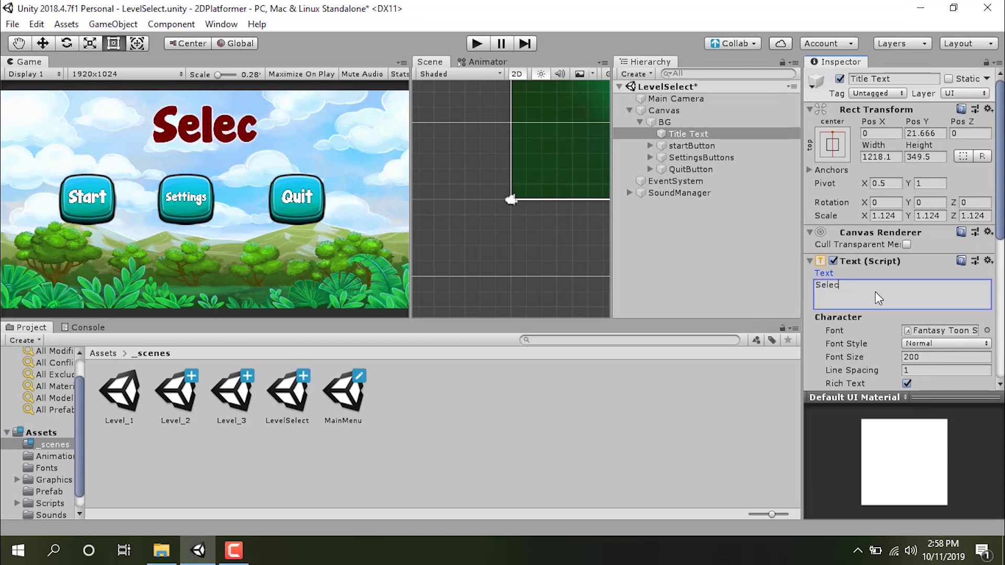
text(t Level)
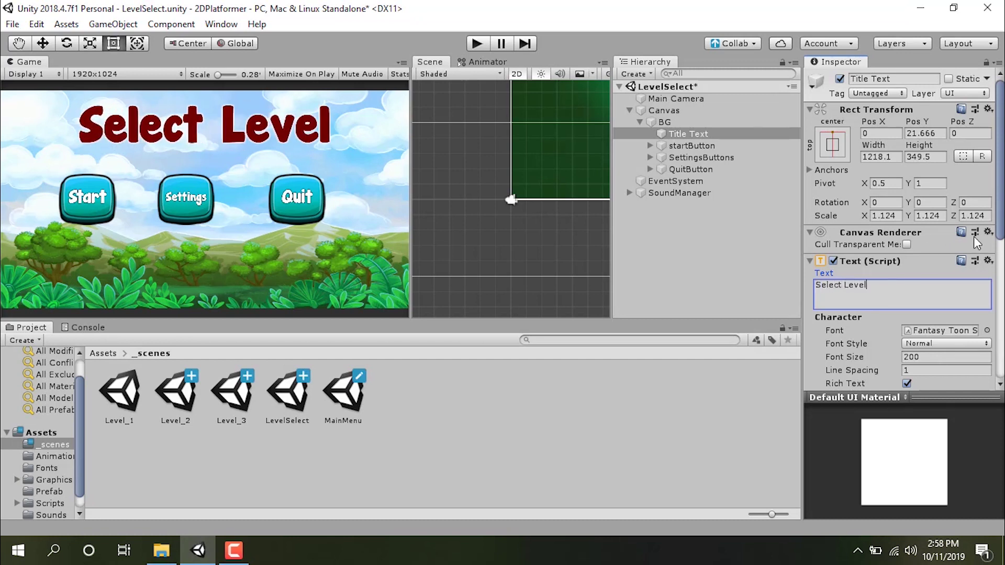
- Relabel the Start, Settings and Quit button texts to 1, 2 and 3
click(647, 147)
click(666, 156)
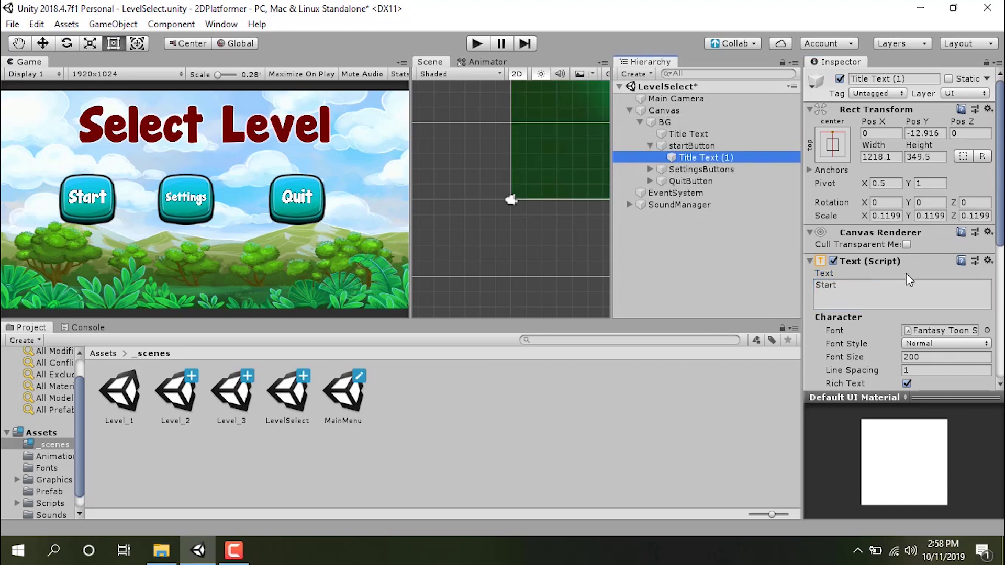
click(920, 294)
text(1)
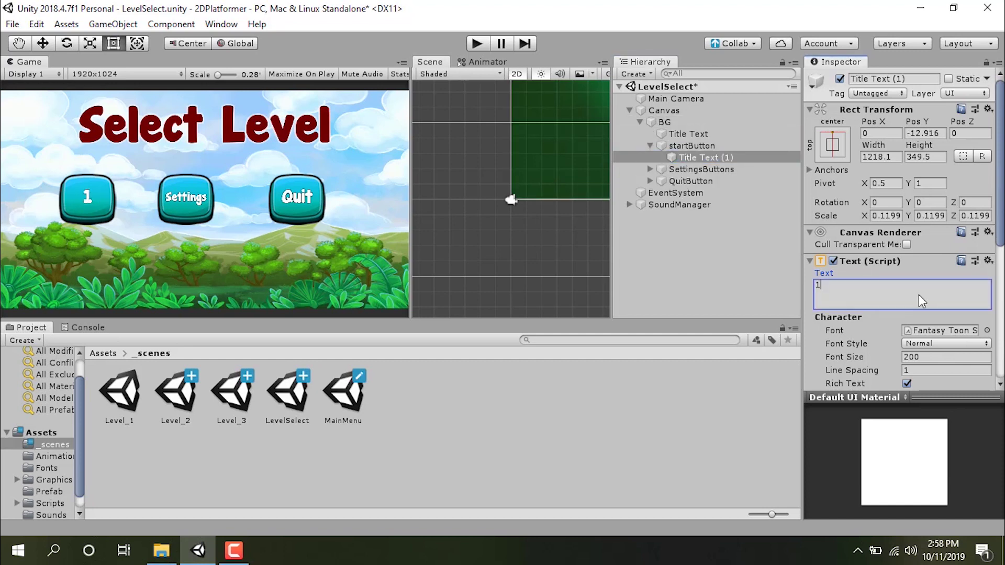
click(650, 169)
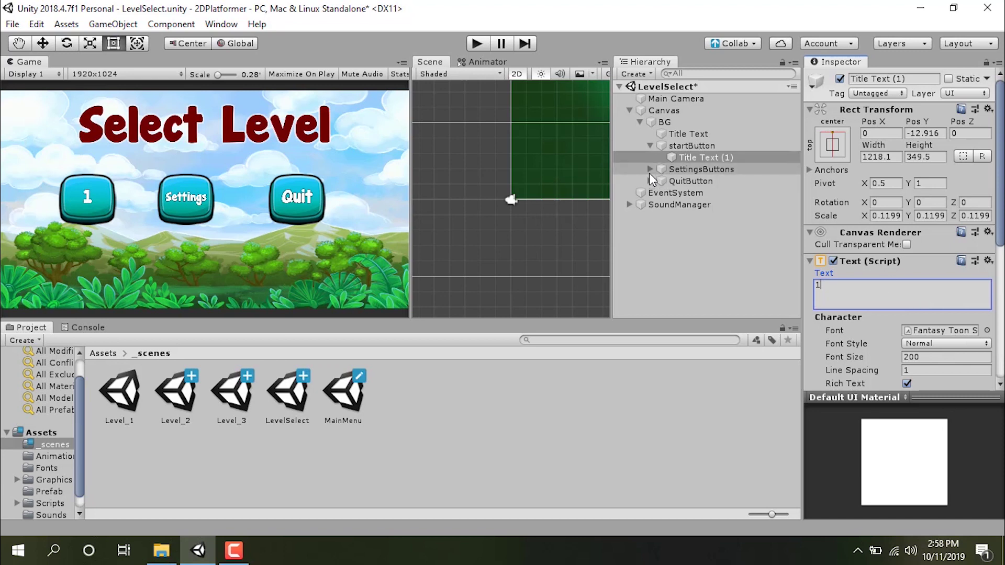
click(691, 181)
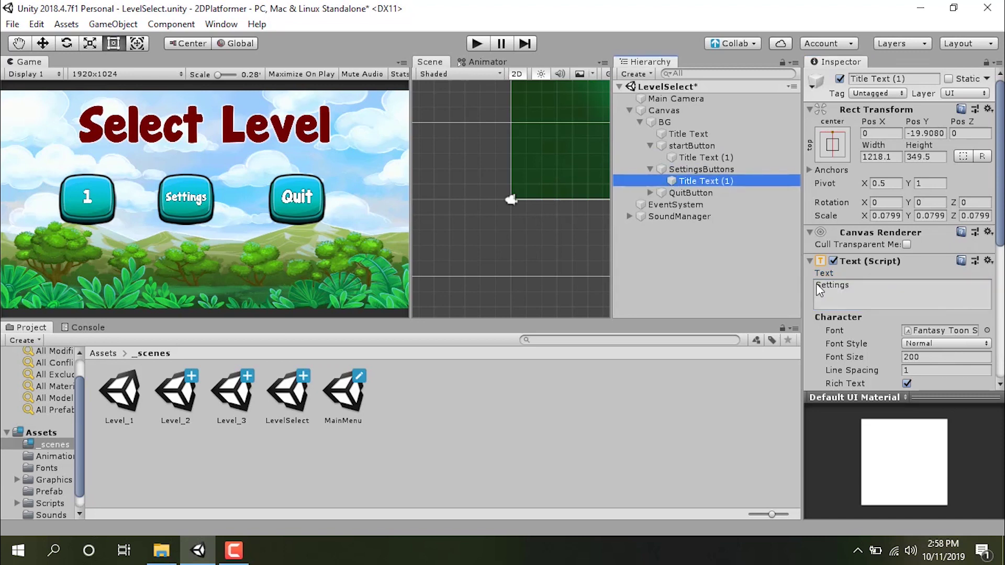
click(818, 287)
text(2)
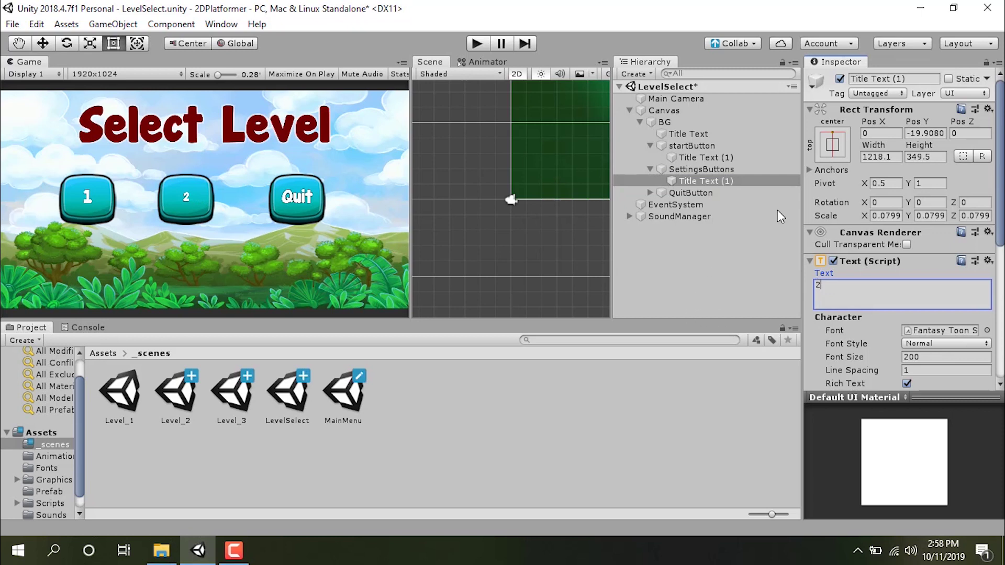
click(651, 192)
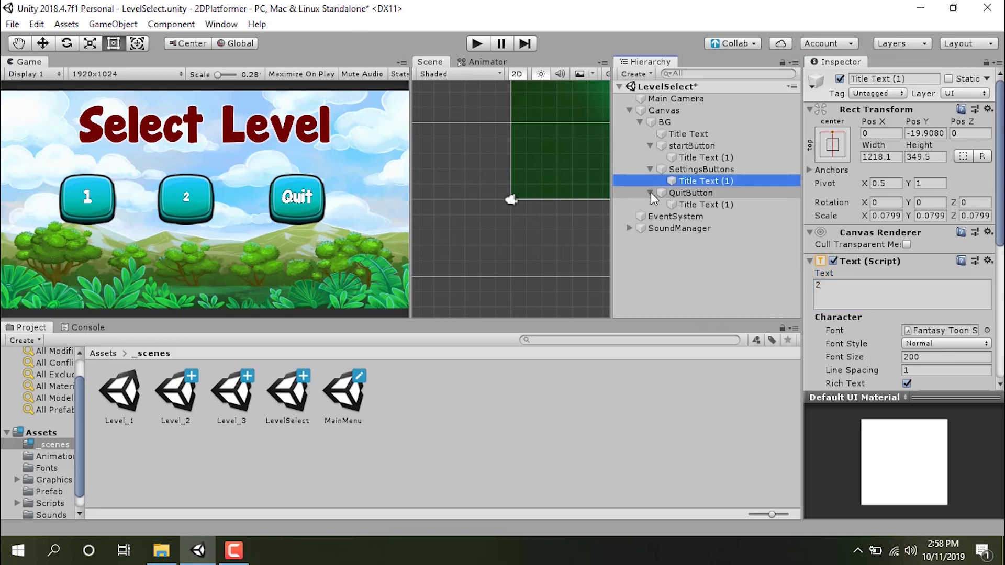
click(674, 203)
click(899, 302)
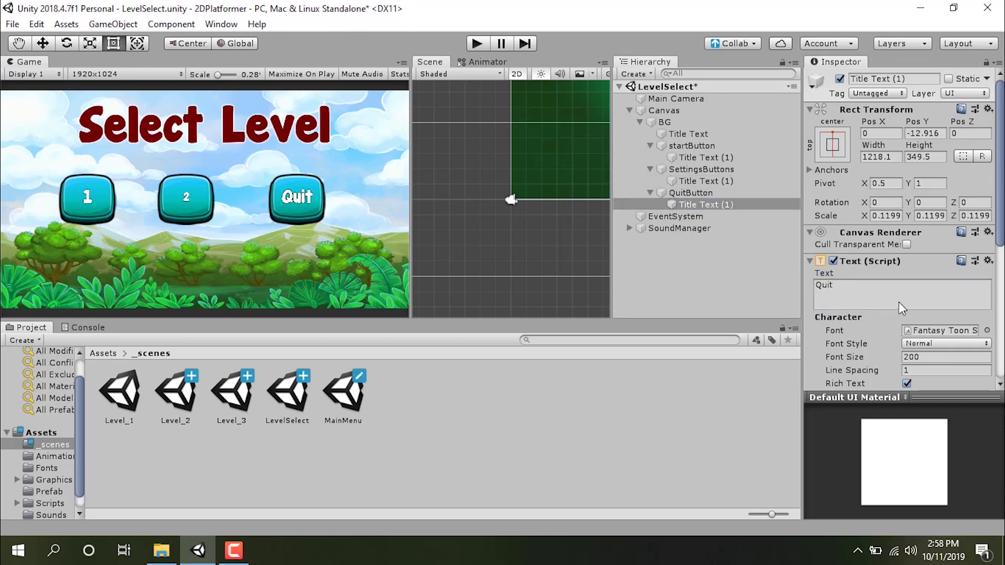
text(3)
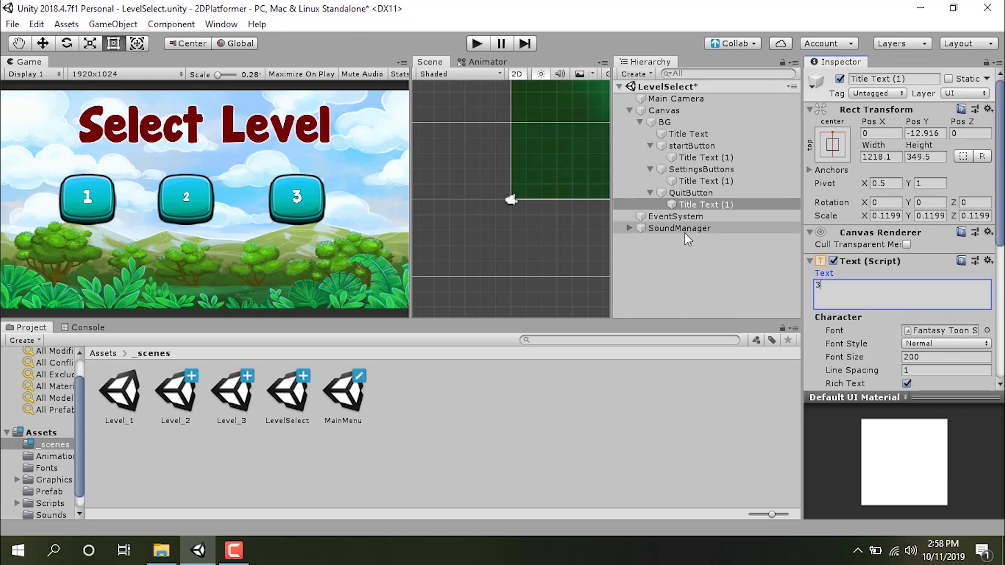
click(650, 170)
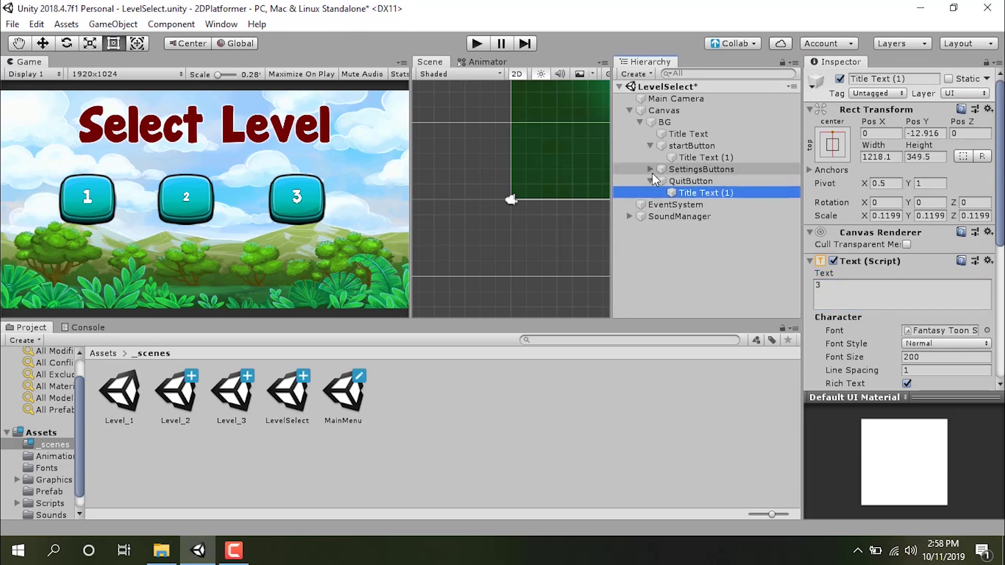
- Delete the SettingsButtons and QuitButton objects
click(663, 167)
key(Delete)
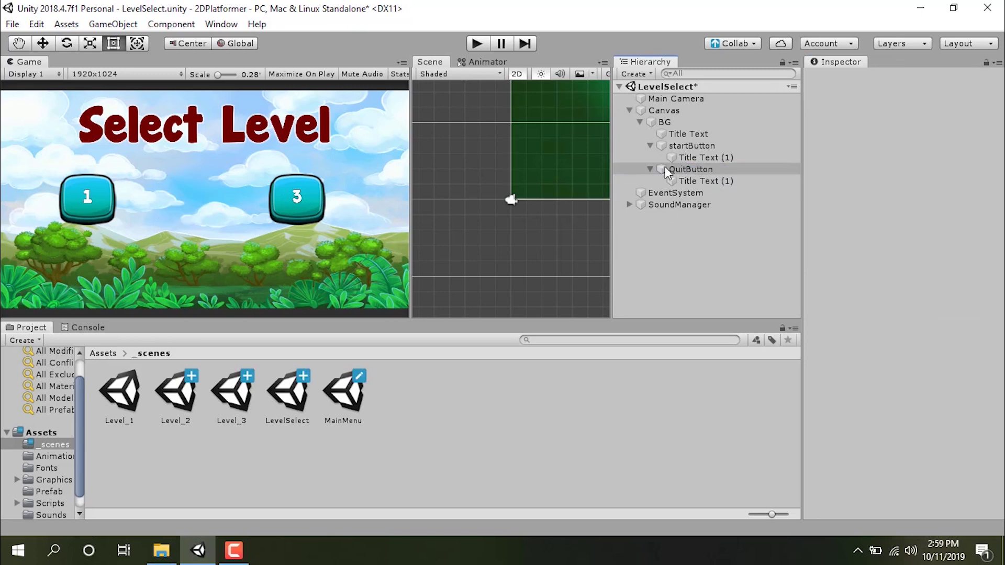
click(665, 168)
key(Delete)
- Duplicate startButton twice and place the copies side by side to form a row of three
double_click(687, 149)
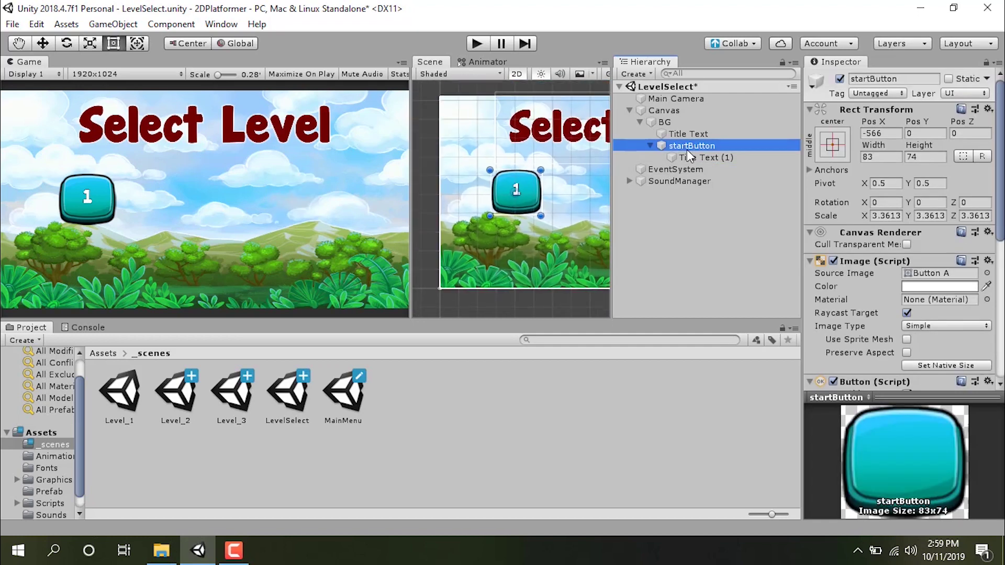
key(ctrl+d)
key(w)
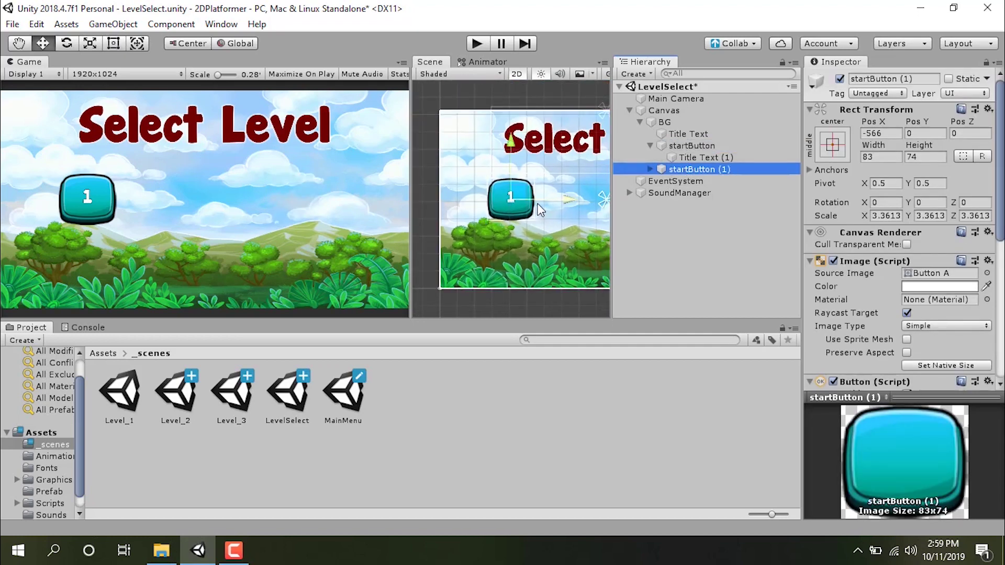
drag(563, 200, 636, 206)
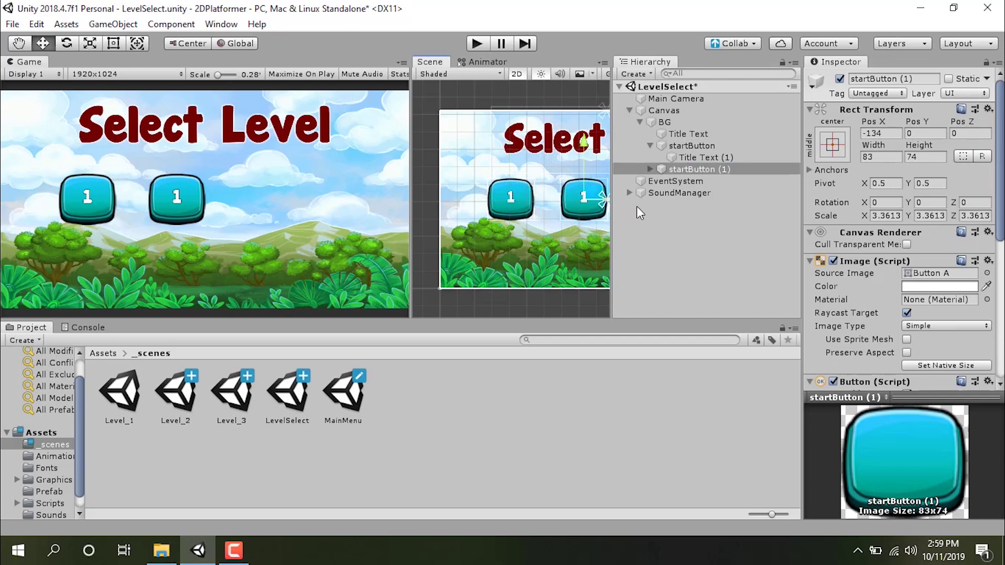
double_click(703, 169)
key(ctrl+d)
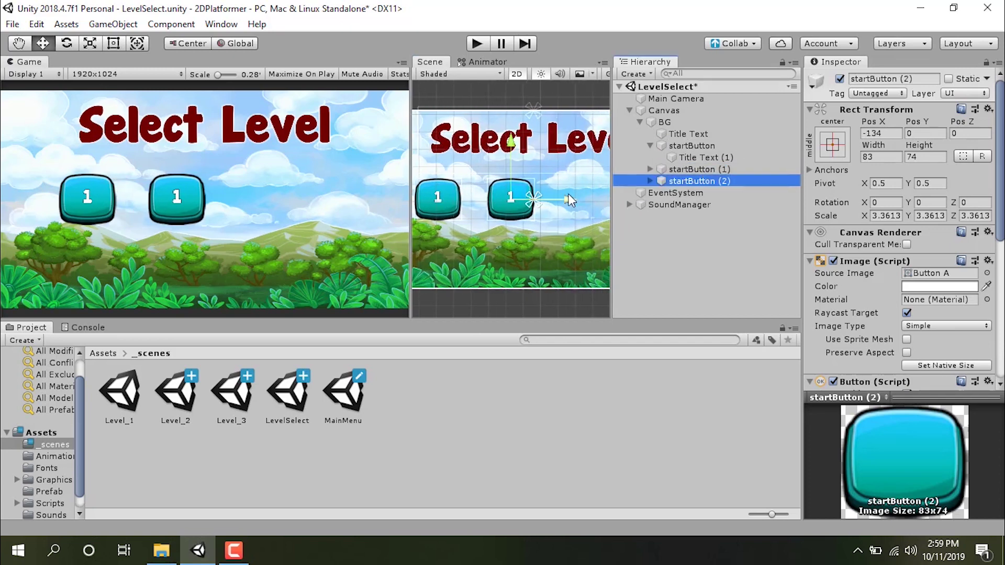
drag(568, 199, 654, 167)
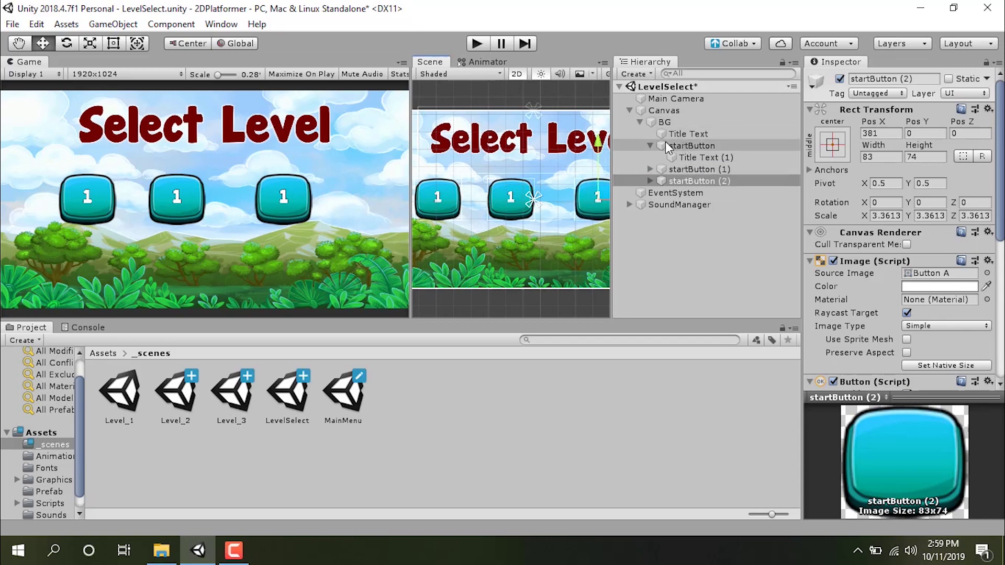
- Duplicate all three buttons and move the copies down into a second row
click(651, 146)
shift+click(663, 146)
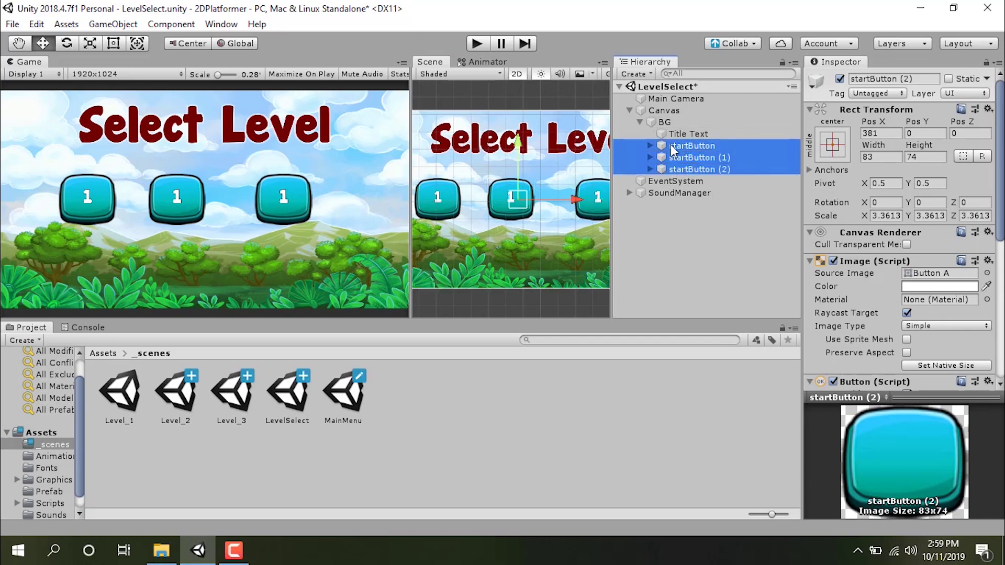
key(ctrl+d)
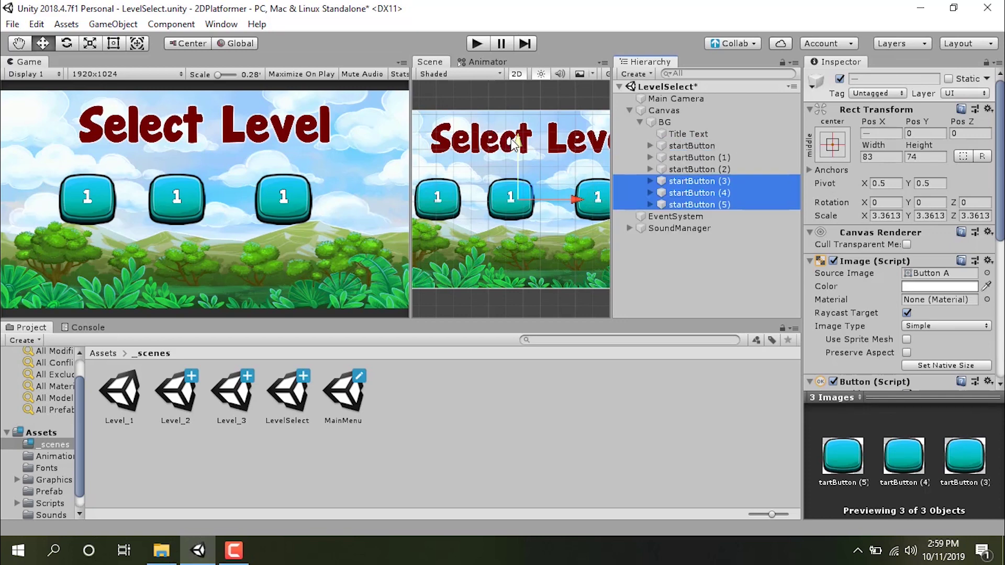
drag(515, 147, 513, 207)
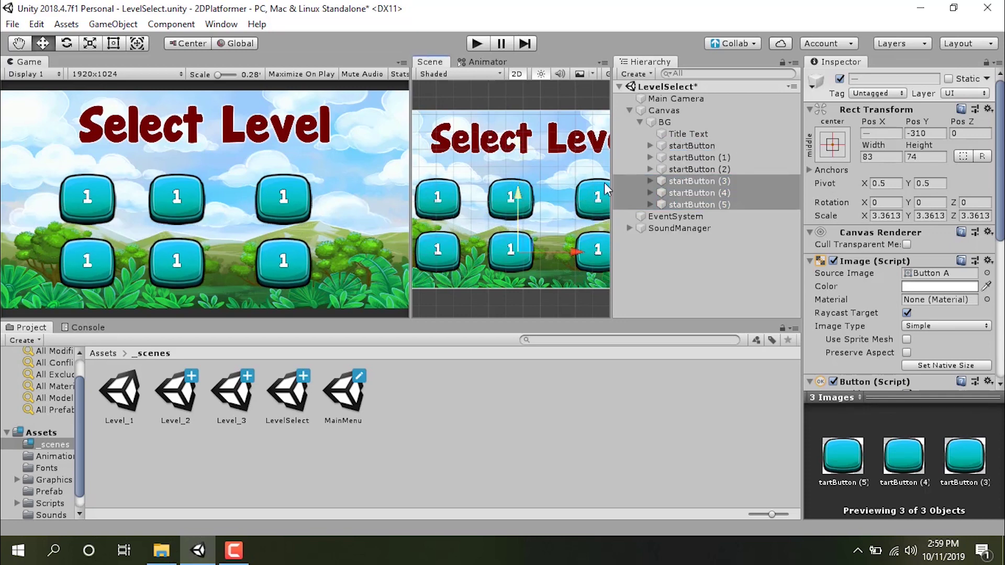
- Set the second and third buttons' Title Text labels to 2 and 3
click(657, 157)
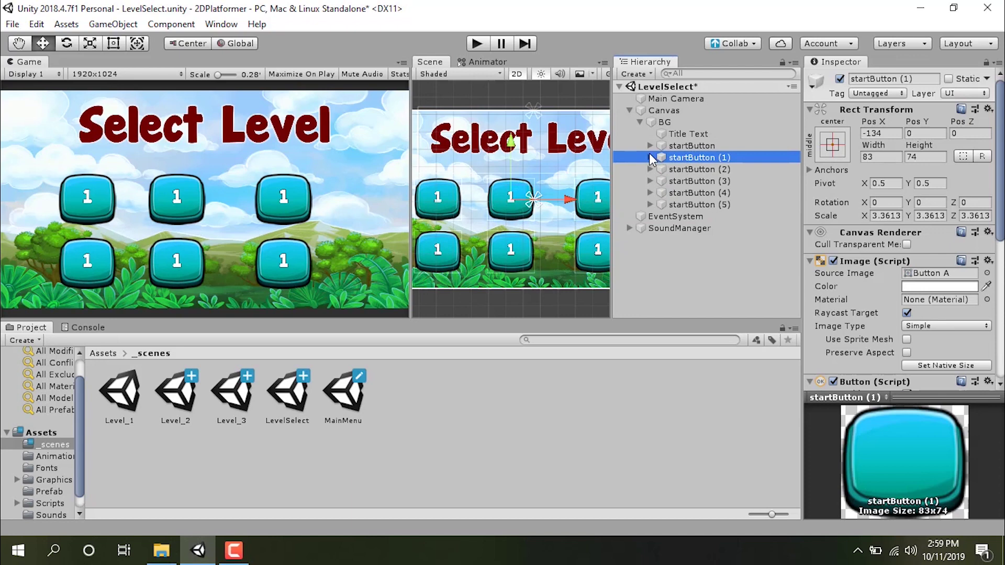
click(650, 157)
click(675, 169)
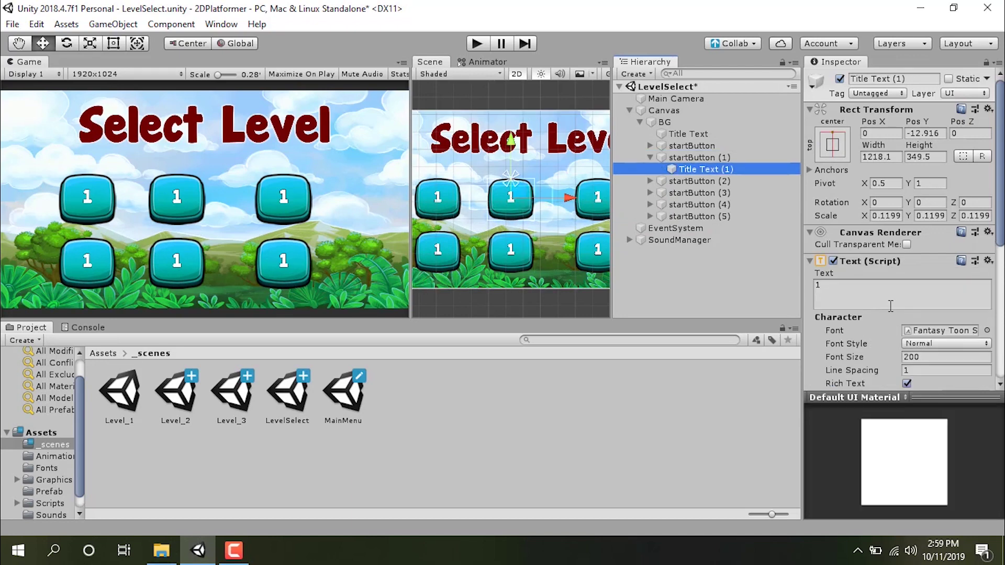
click(888, 305)
text(2)
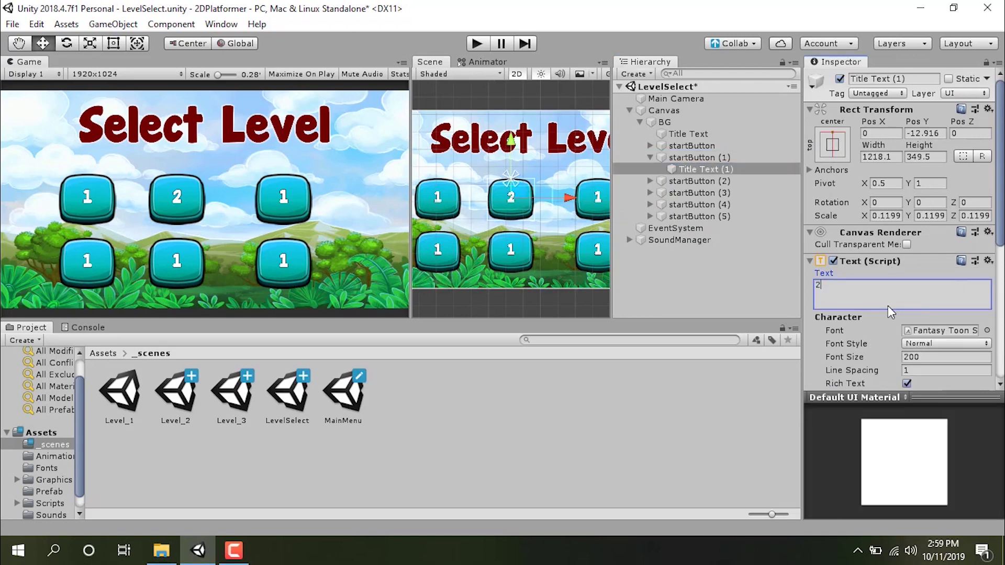
click(649, 181)
click(683, 197)
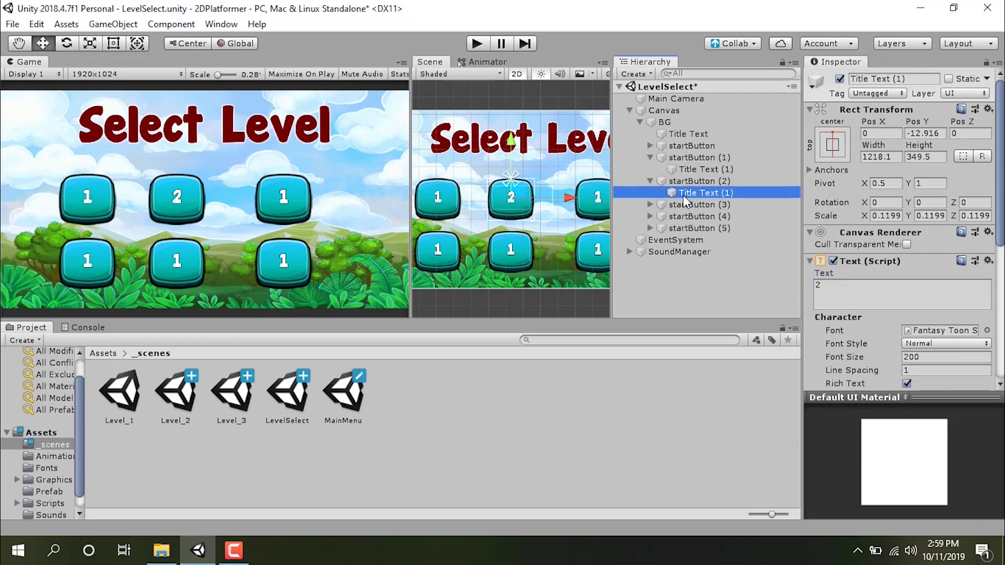
click(830, 285)
text(3)
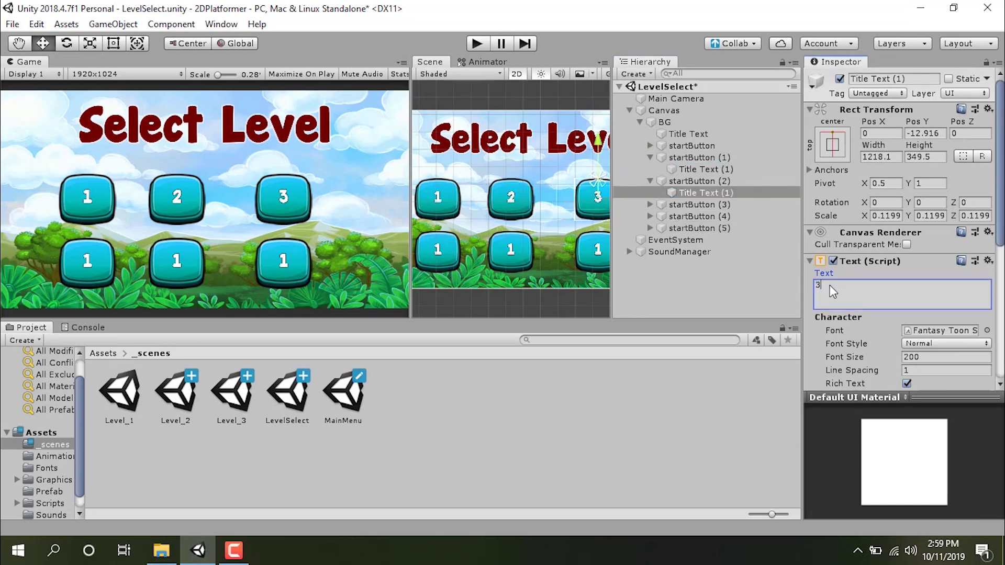
- Set the fourth, fifth and sixth buttons' Title Text labels to 4, 5 and 6
click(644, 204)
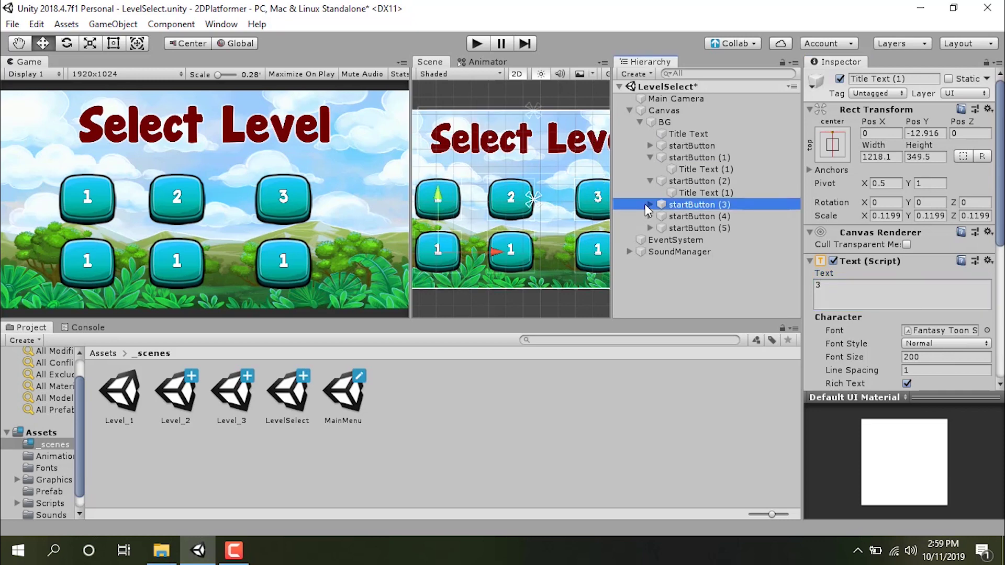
click(651, 204)
click(699, 216)
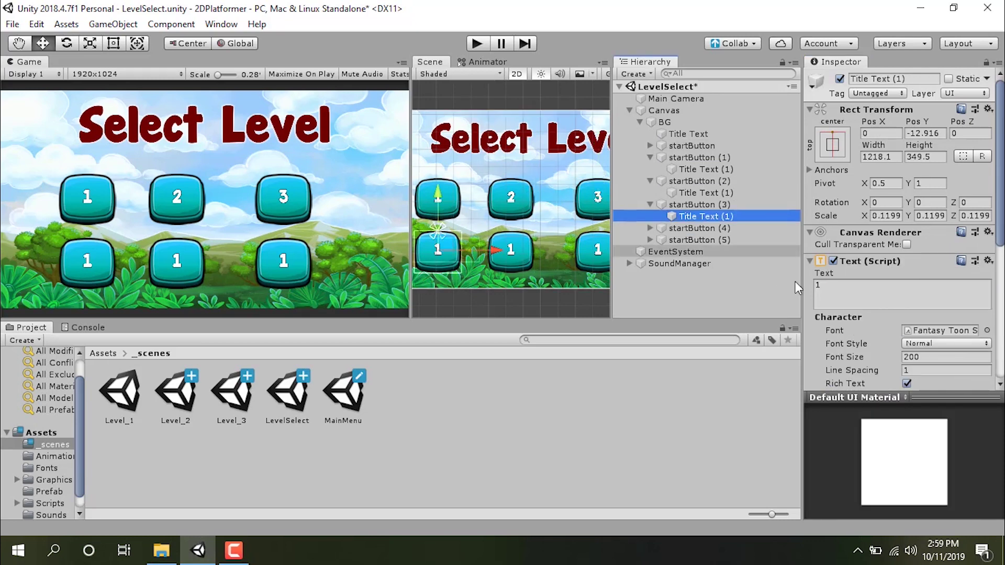
click(828, 294)
text(4)
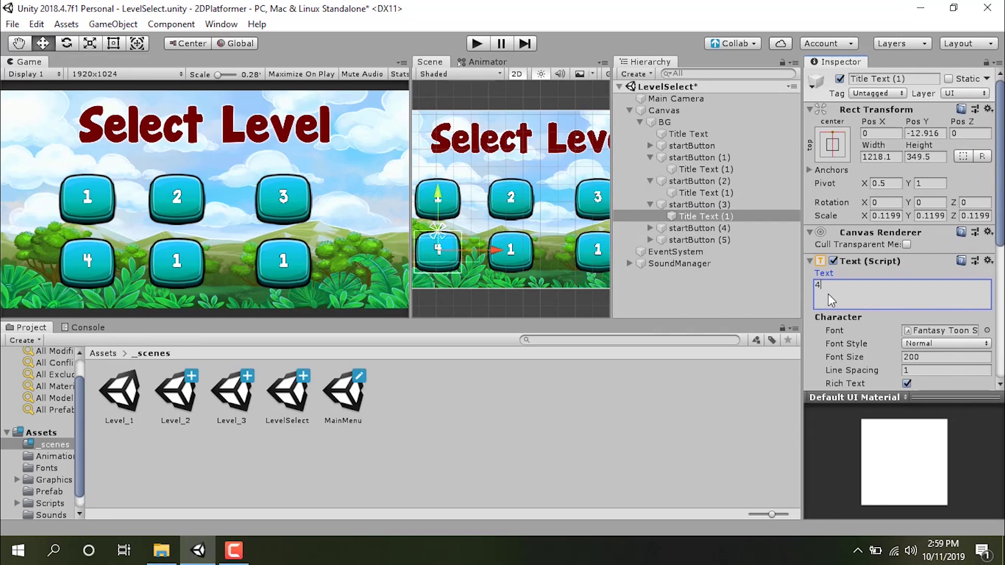
click(649, 226)
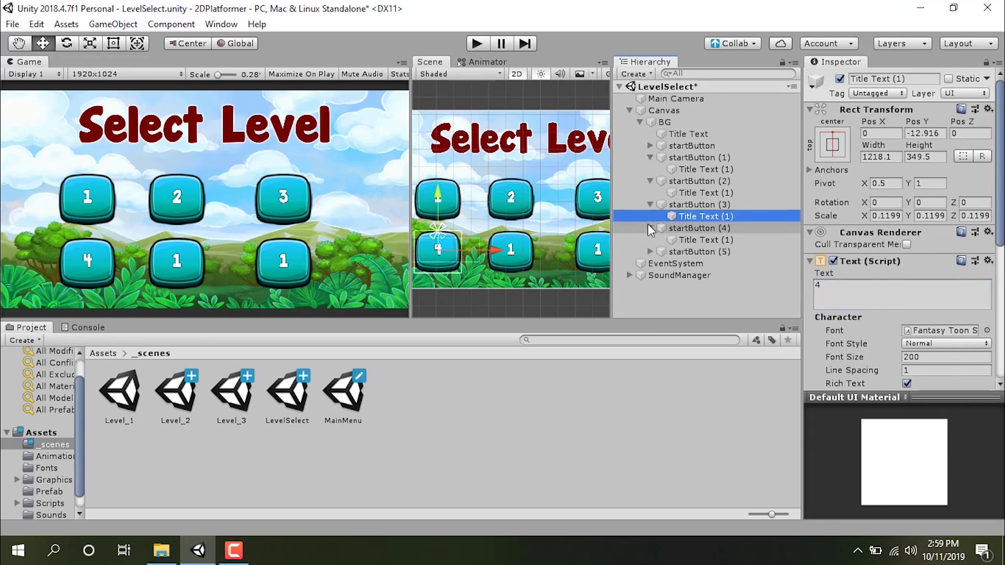
click(670, 240)
click(862, 300)
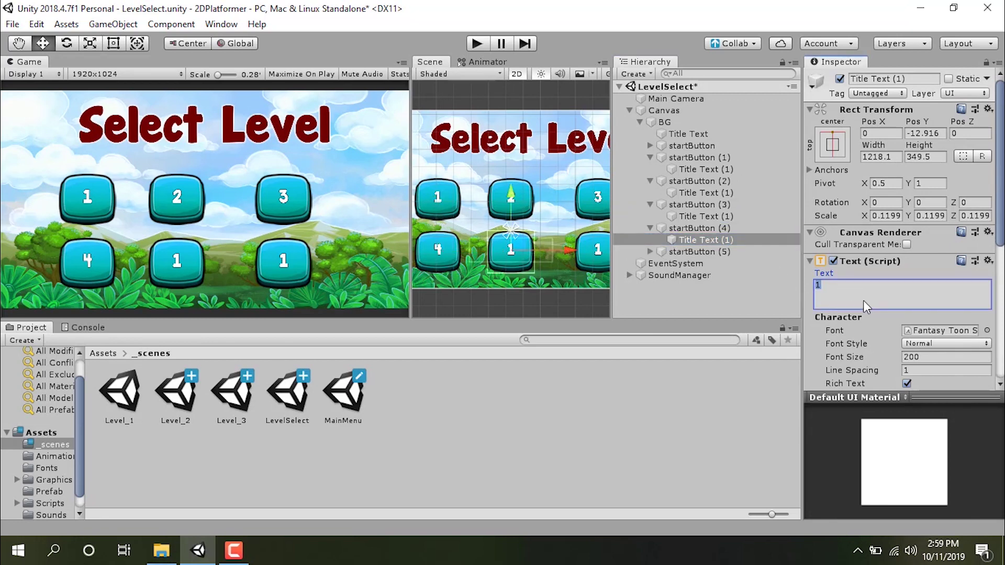
text(5)
click(650, 252)
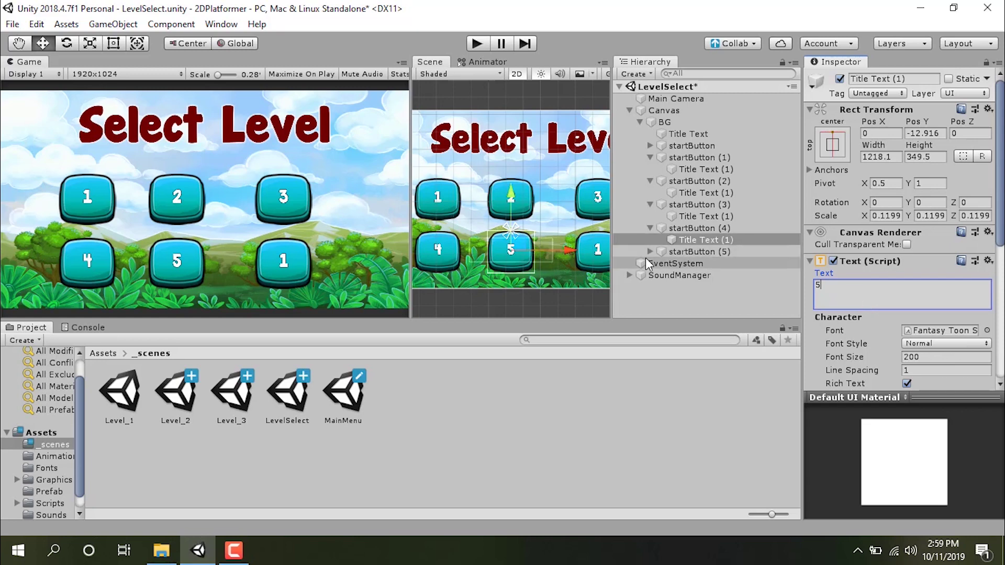
click(660, 262)
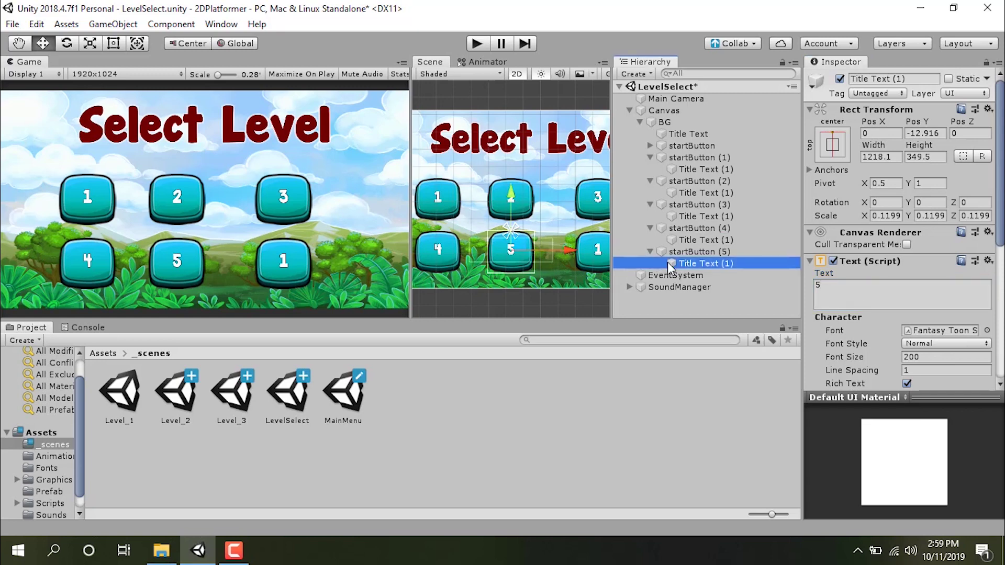
click(845, 297)
text(6)
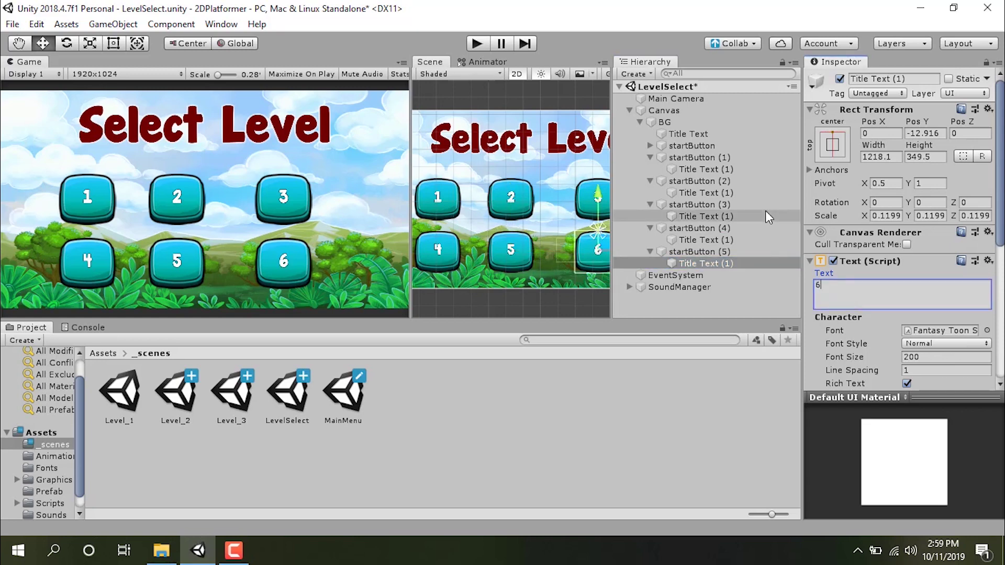
- Collapse the expanded startButton (1)–(4) entries in the Hierarchy
click(652, 162)
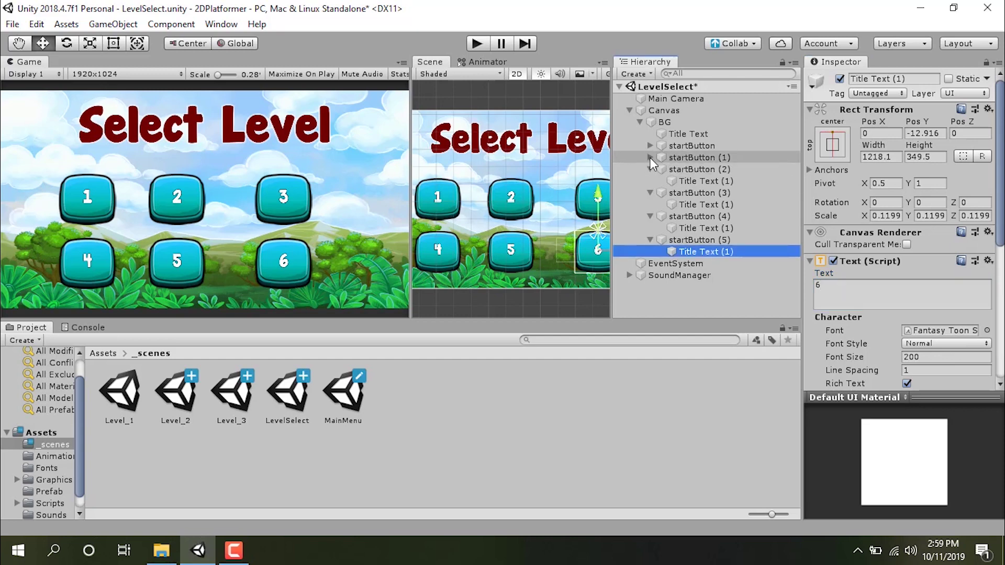
click(649, 158)
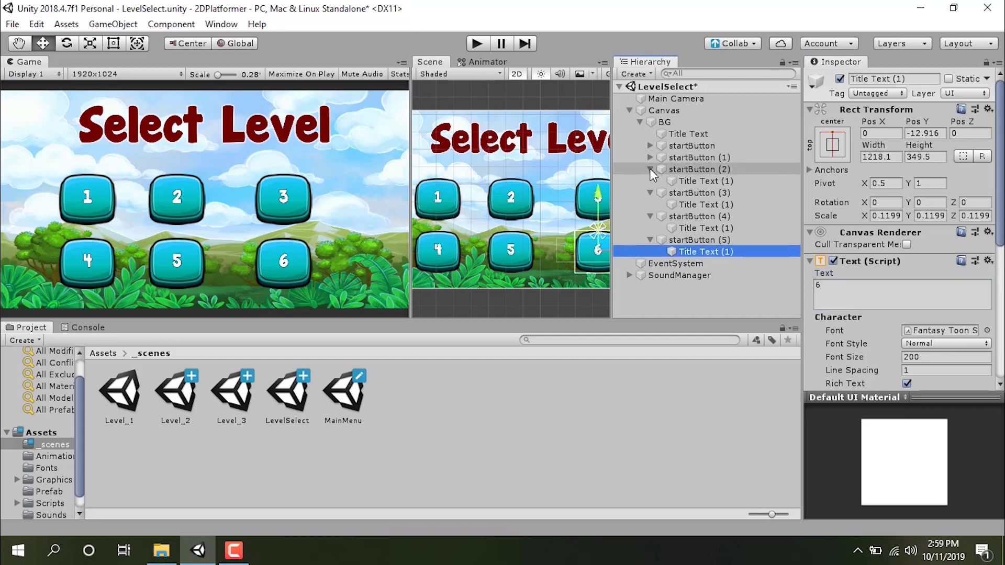
click(649, 169)
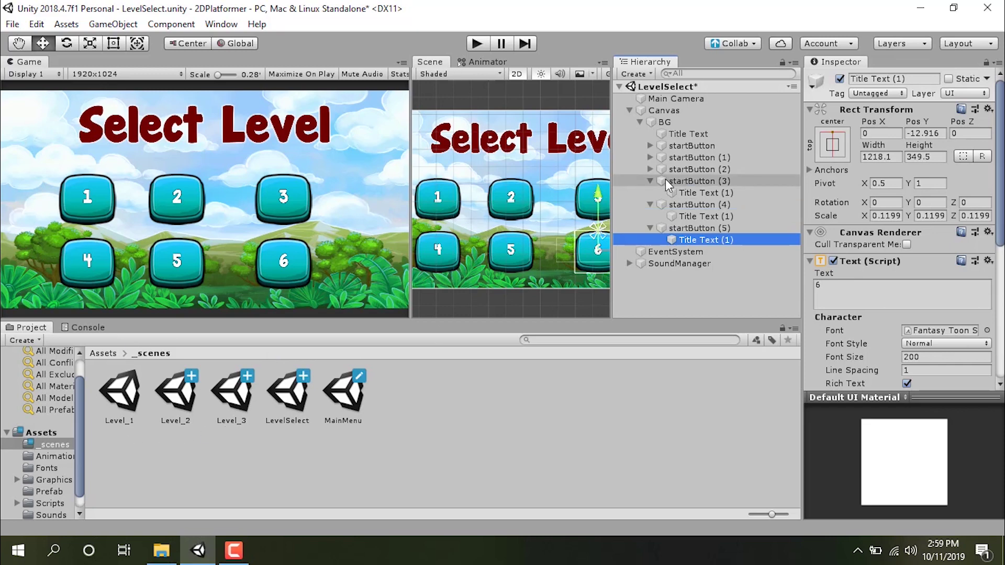
click(650, 181)
click(650, 192)
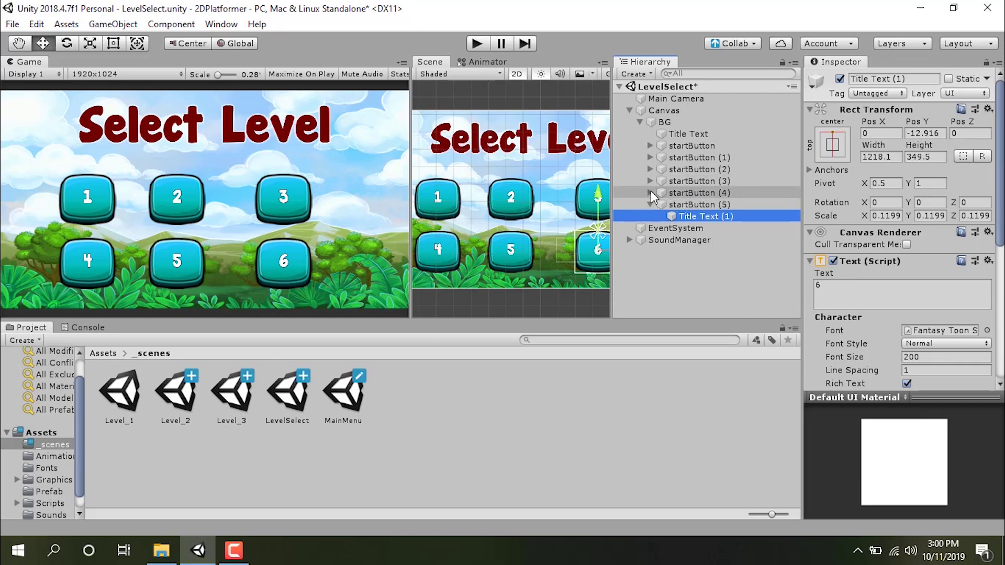
- Browse the Project window to Assets/Scripts/Managers and open the asset context menu there
click(650, 205)
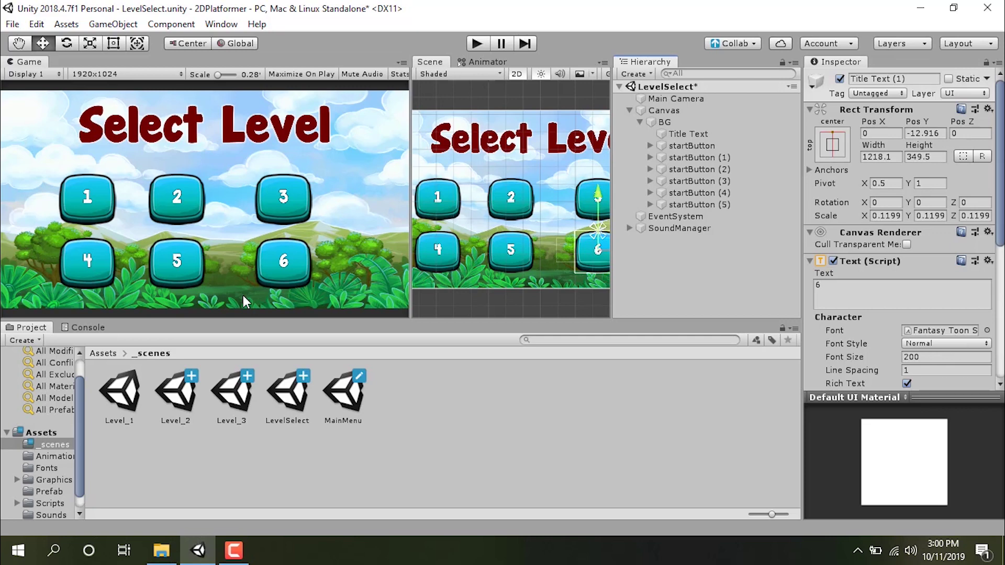
click(29, 431)
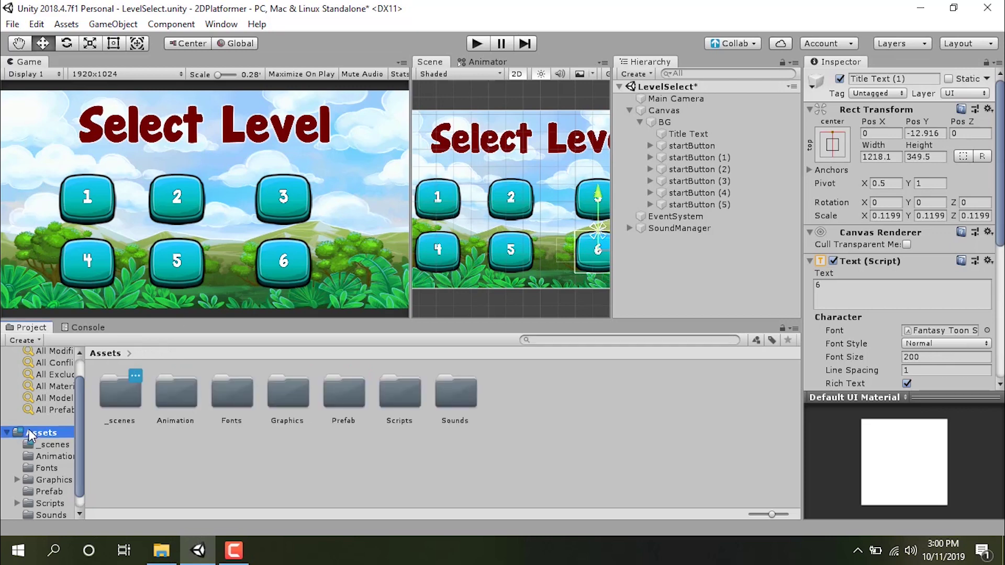
double_click(404, 404)
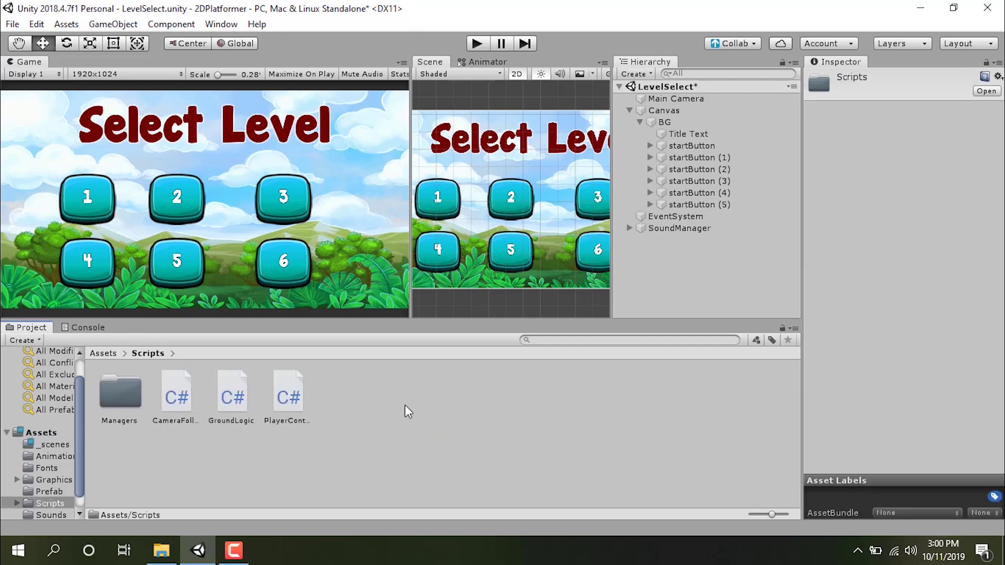
right_click(274, 466)
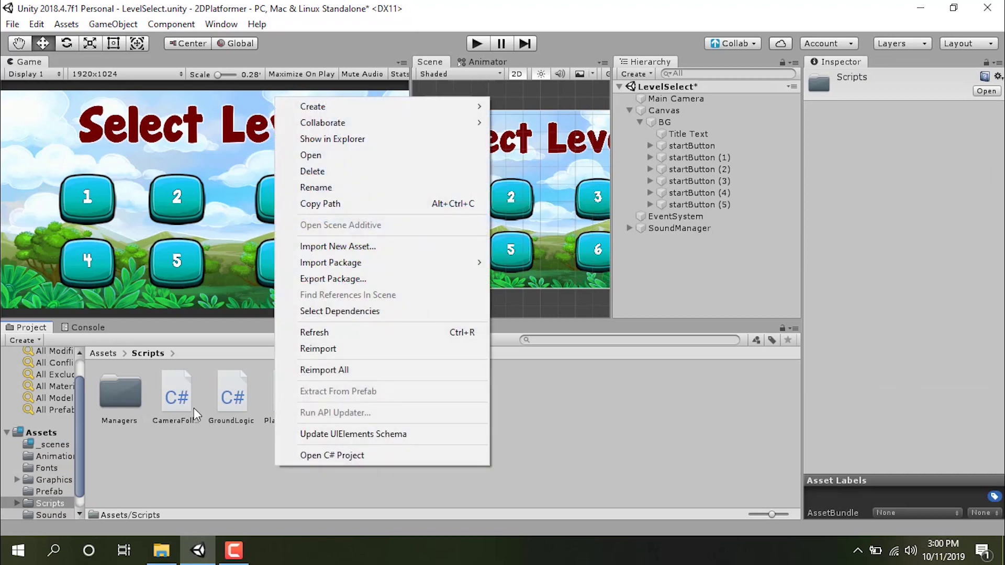
double_click(125, 390)
right_click(414, 463)
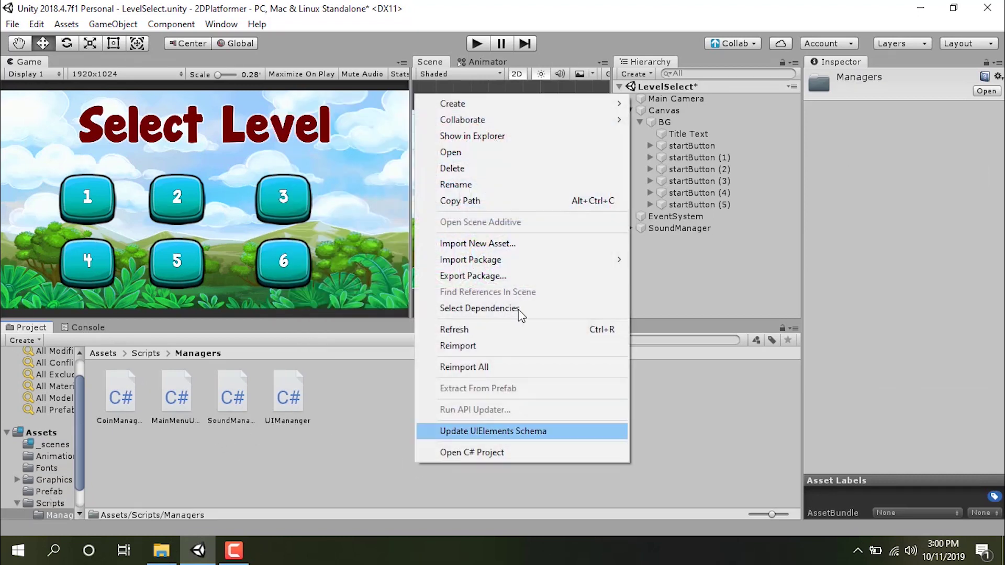